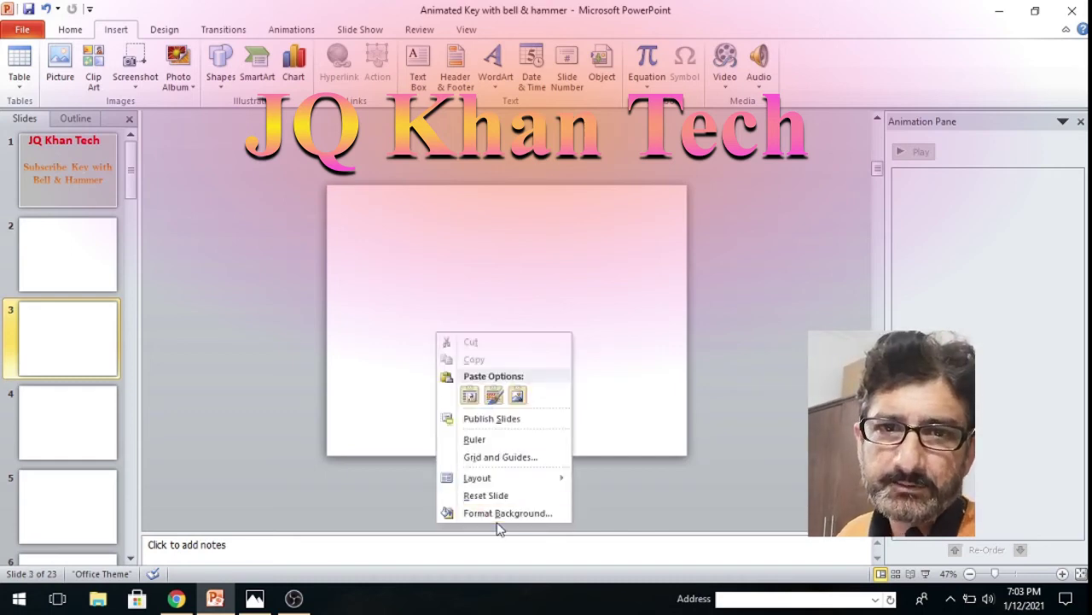
Give the slide a solid bright green background
{"action": "left_click", "coordinate": [500, 514]}
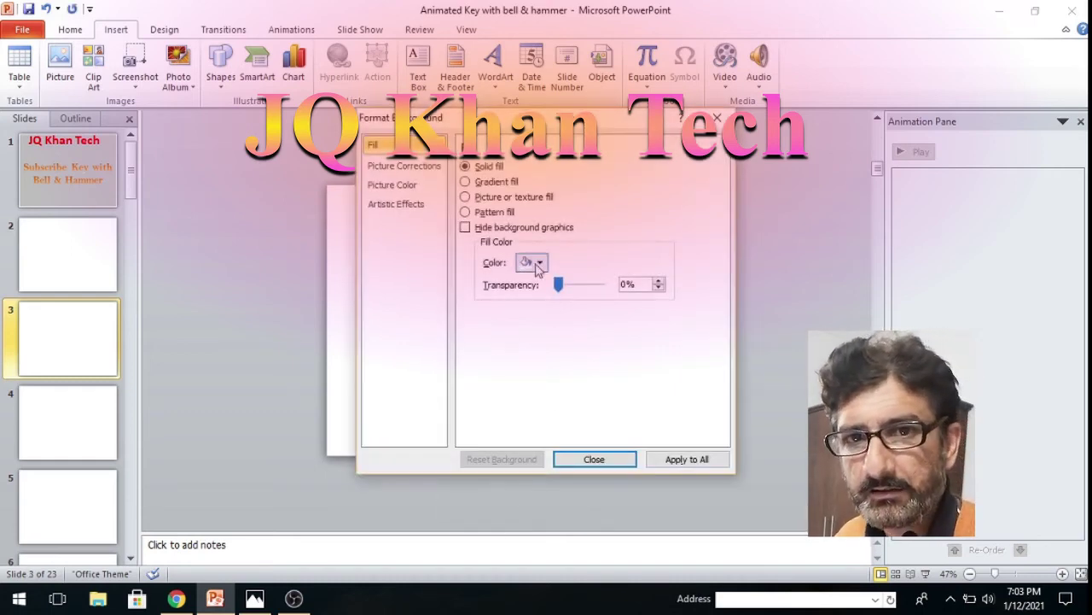
{"action": "left_click", "coordinate": [537, 265]}
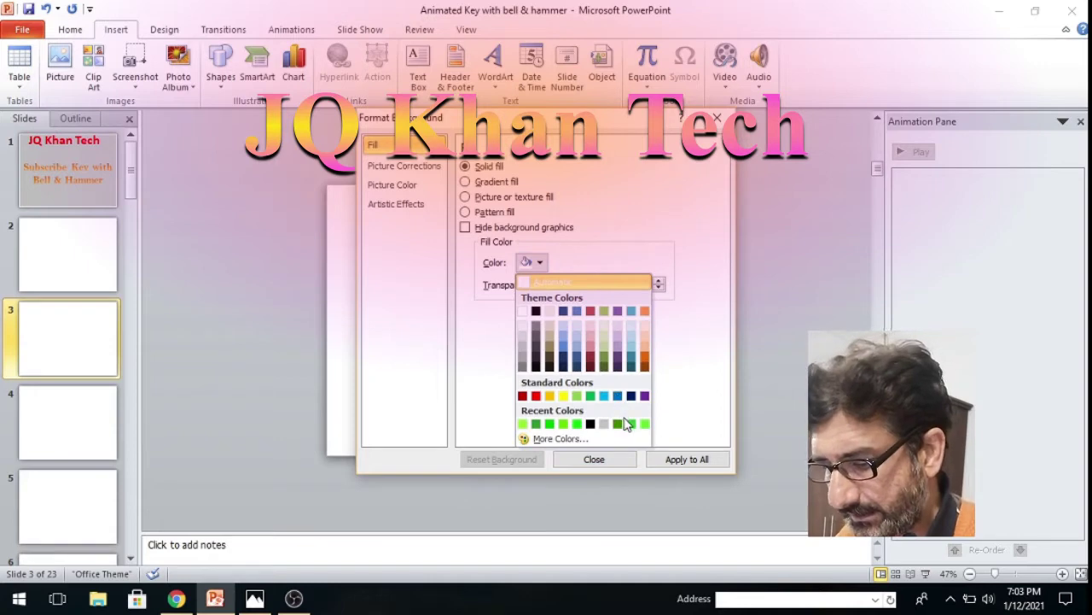
{"action": "left_click", "coordinate": [646, 425]}
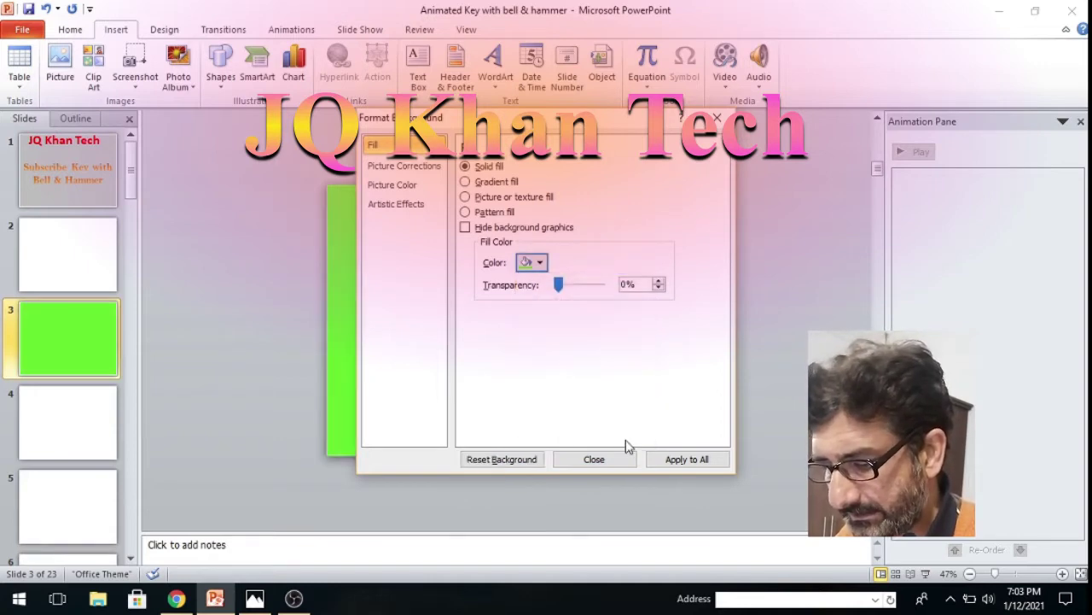
{"action": "left_click", "coordinate": [623, 460]}
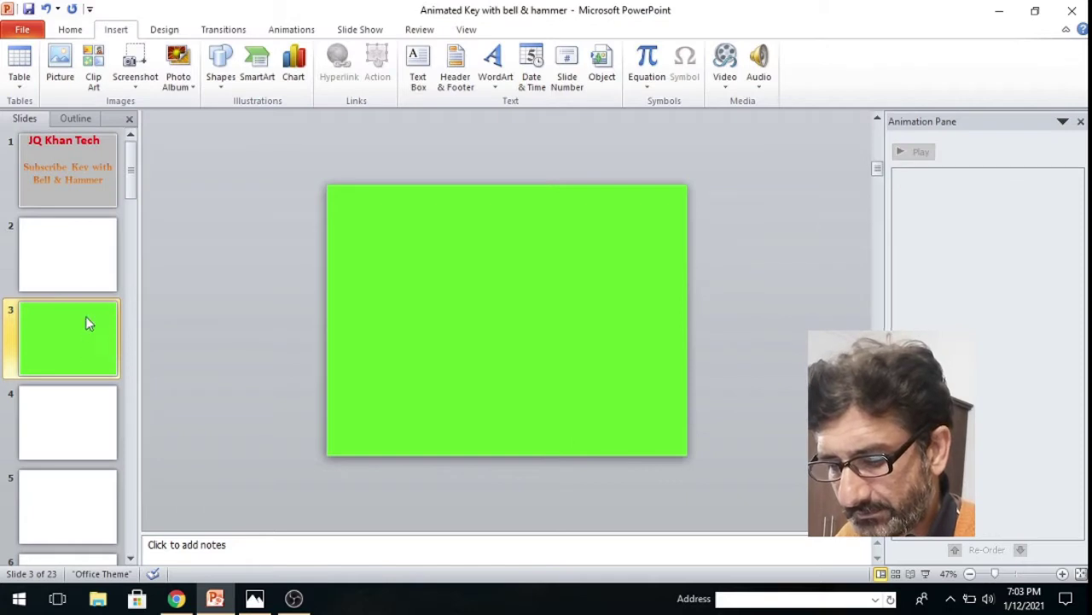
Move the green slide up to position 2 and select the white shape on slide 3
{"action": "left_click_drag", "start_coordinate": [86, 315], "coordinate": [87, 239]}
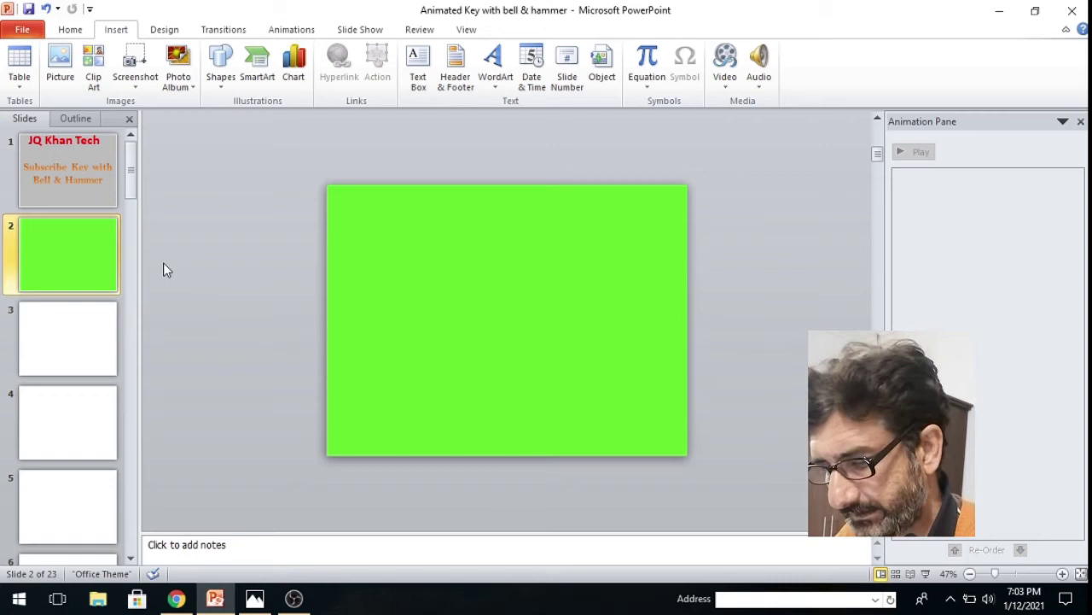
{"action": "left_click", "coordinate": [54, 322]}
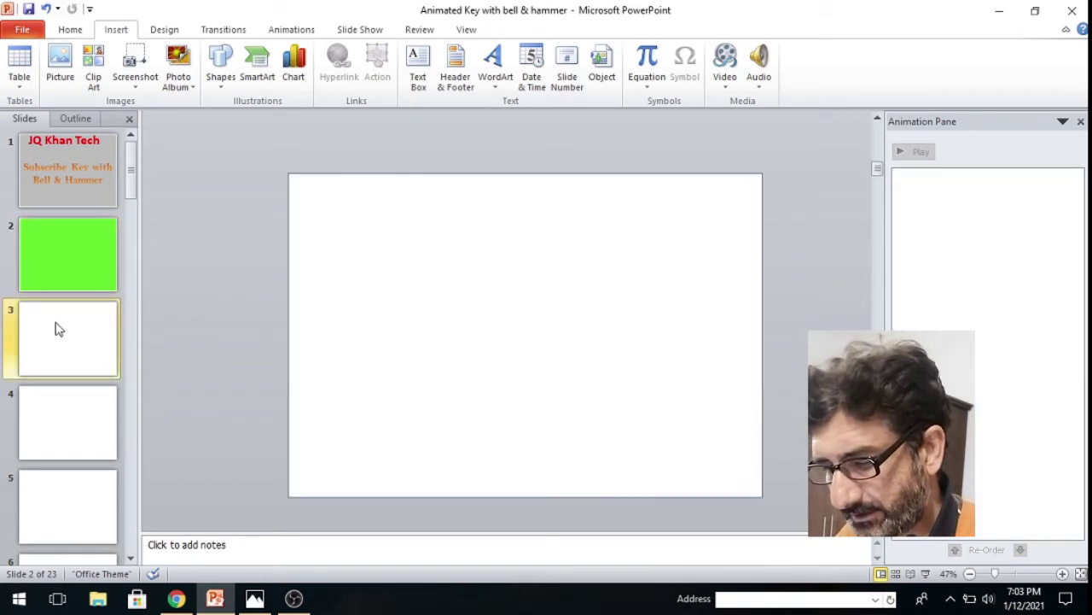
{"action": "left_click", "coordinate": [72, 271]}
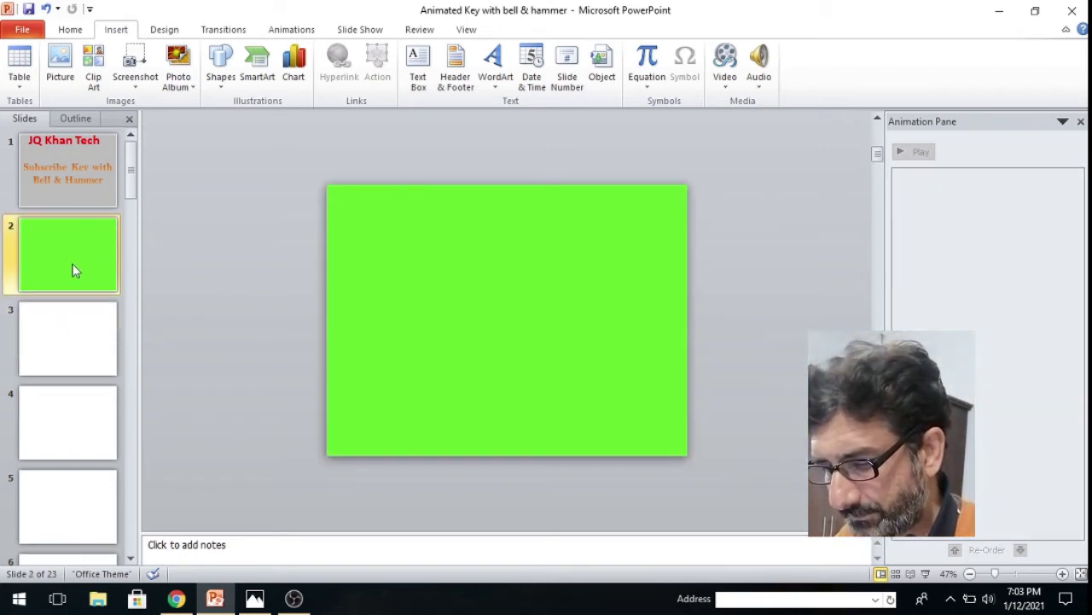
{"action": "left_click", "coordinate": [74, 326]}
{"action": "left_click", "coordinate": [362, 340]}
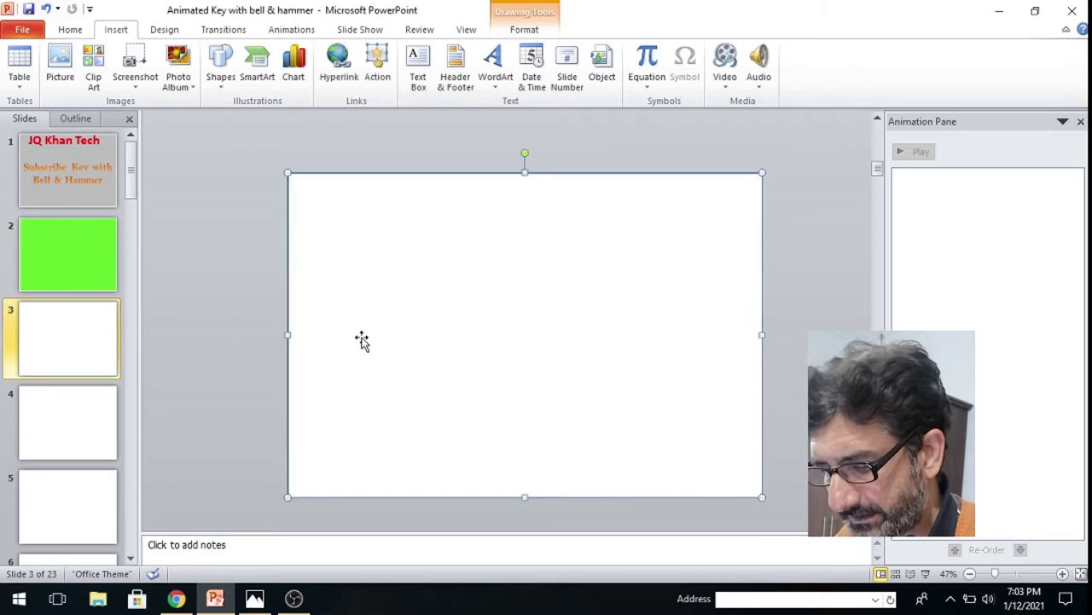
Delete the blank third slide and paste the bell and hammer pictures below the green slide
{"action": "key", "text": "Delete"}
{"action": "right_click", "coordinate": [271, 288]}
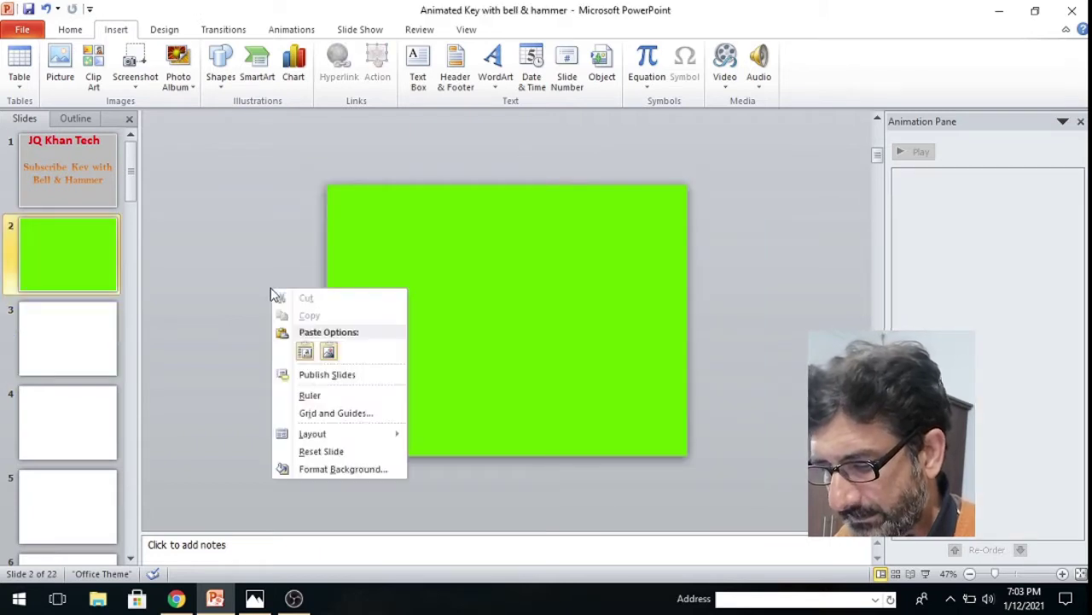
{"action": "left_click", "coordinate": [306, 352]}
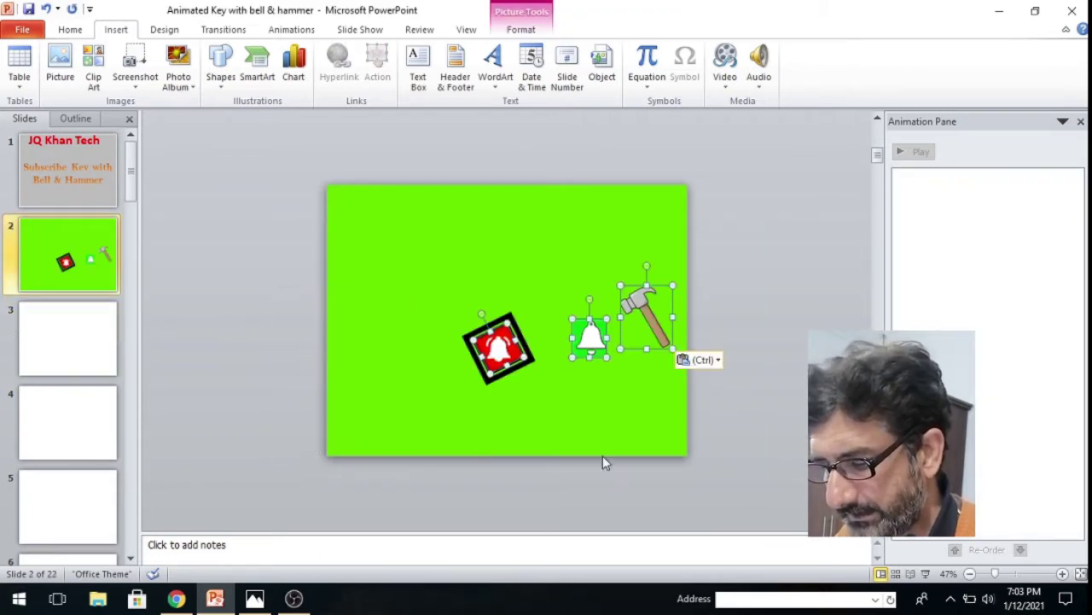
{"action": "mouse_move", "coordinate": [598, 339]}
{"action": "left_mouse_down"}
{"action": "mouse_move", "coordinate": [625, 462]}
{"action": "mouse_move", "coordinate": [611, 470]}
{"action": "left_mouse_up"}
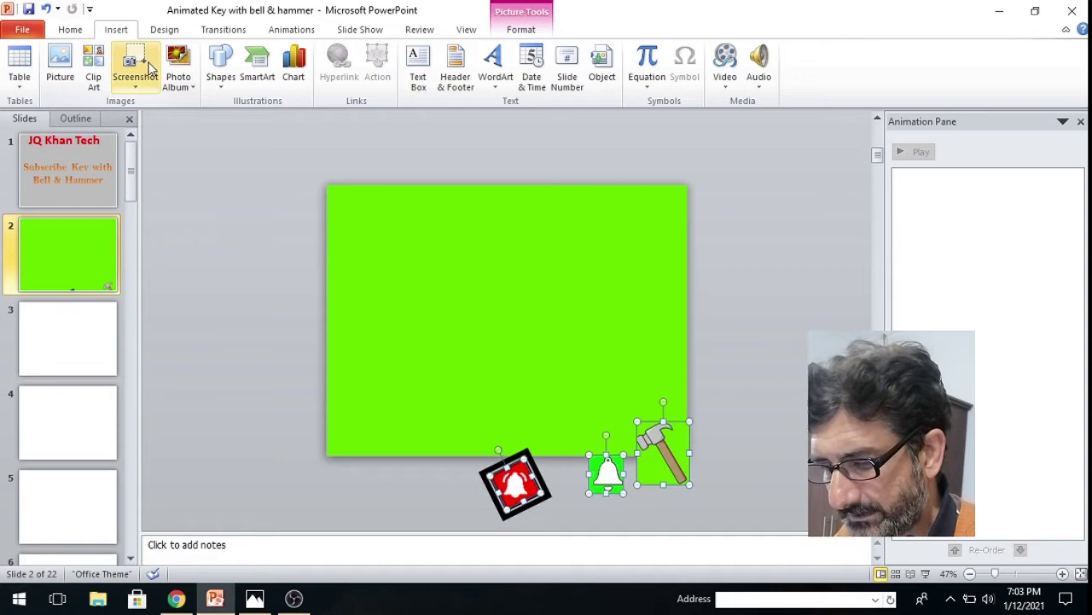
Draw a blue rounded pill shape on the slide's upper left, made thinner and shorter
{"action": "left_click", "coordinate": [222, 90]}
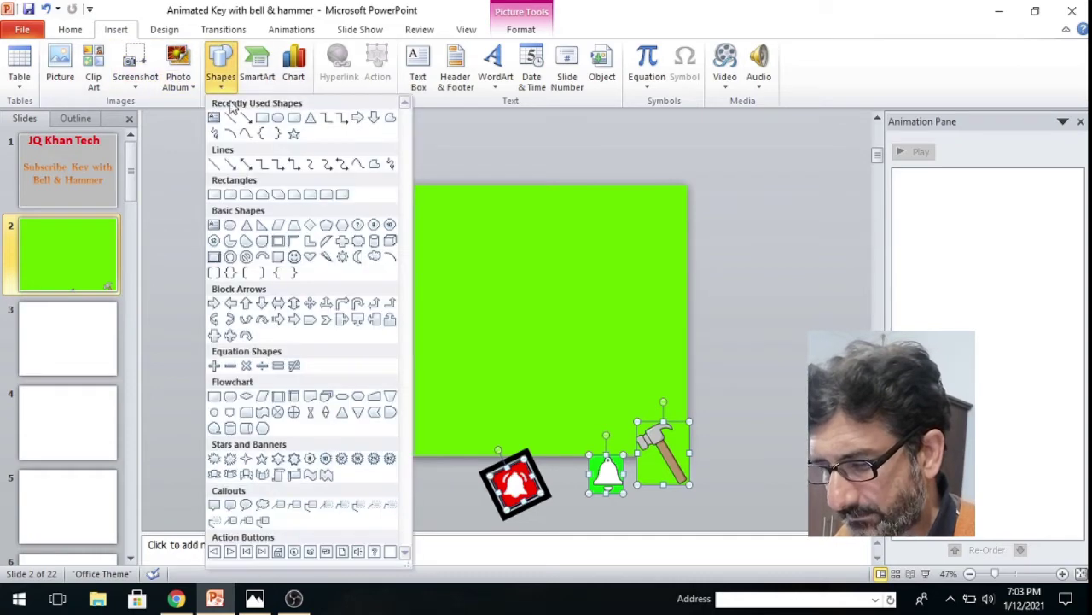
{"action": "left_click", "coordinate": [294, 118]}
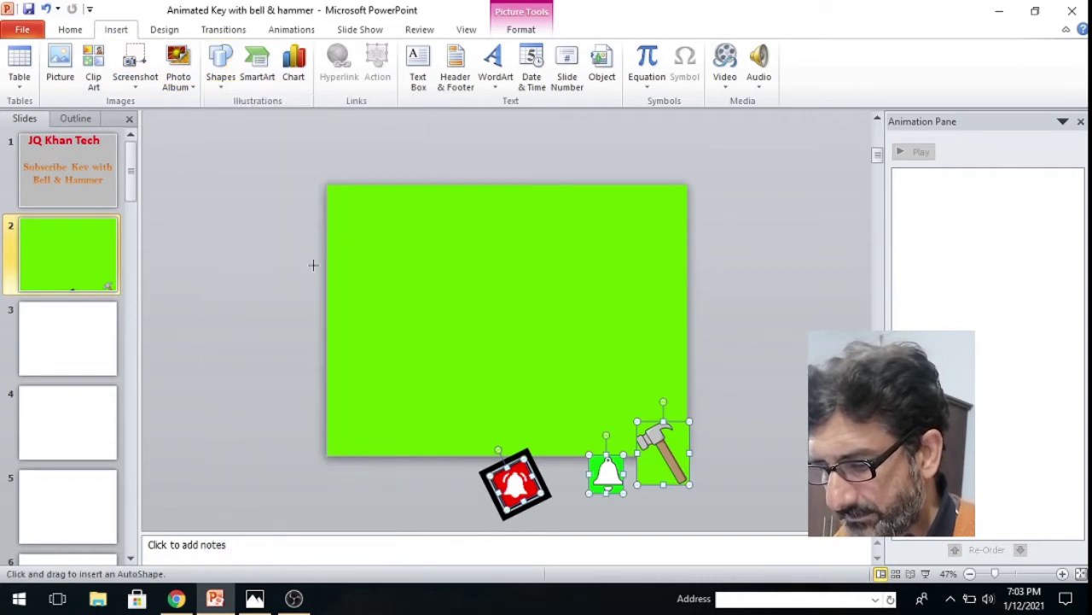
{"action": "left_click_drag", "start_coordinate": [339, 265], "coordinate": [498, 318]}
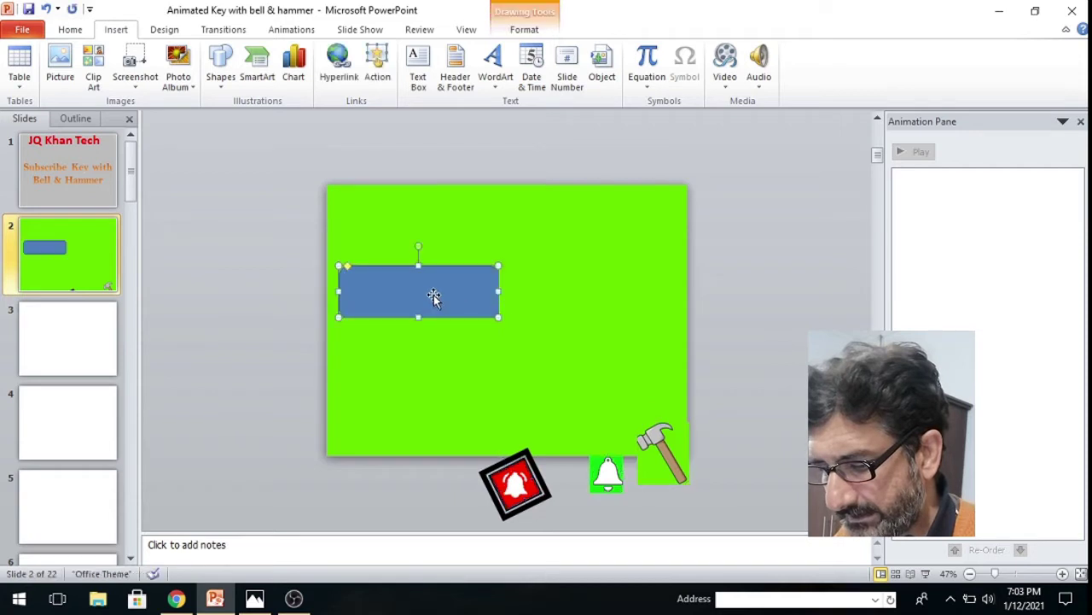
{"action": "left_click_drag", "start_coordinate": [410, 244], "coordinate": [408, 262]}
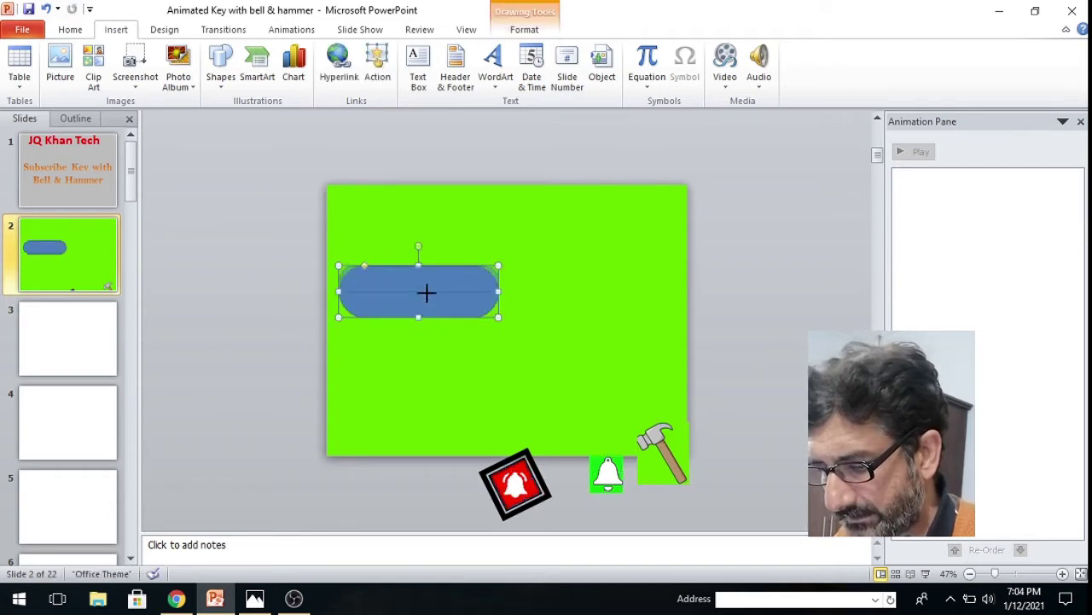
{"action": "left_click_drag", "start_coordinate": [420, 317], "coordinate": [426, 292]}
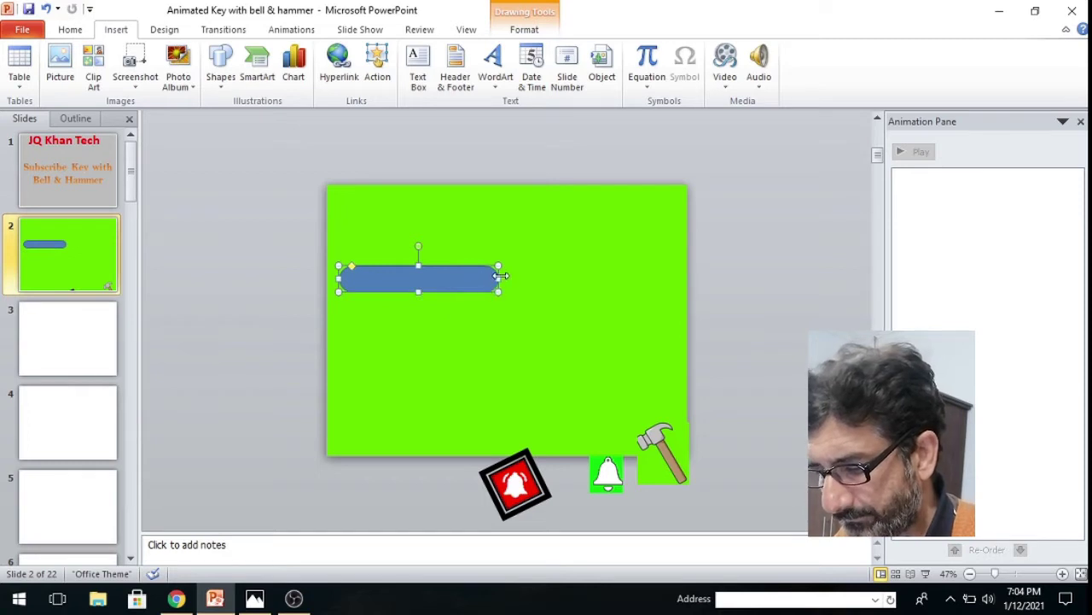
{"action": "left_click_drag", "start_coordinate": [498, 278], "coordinate": [461, 277]}
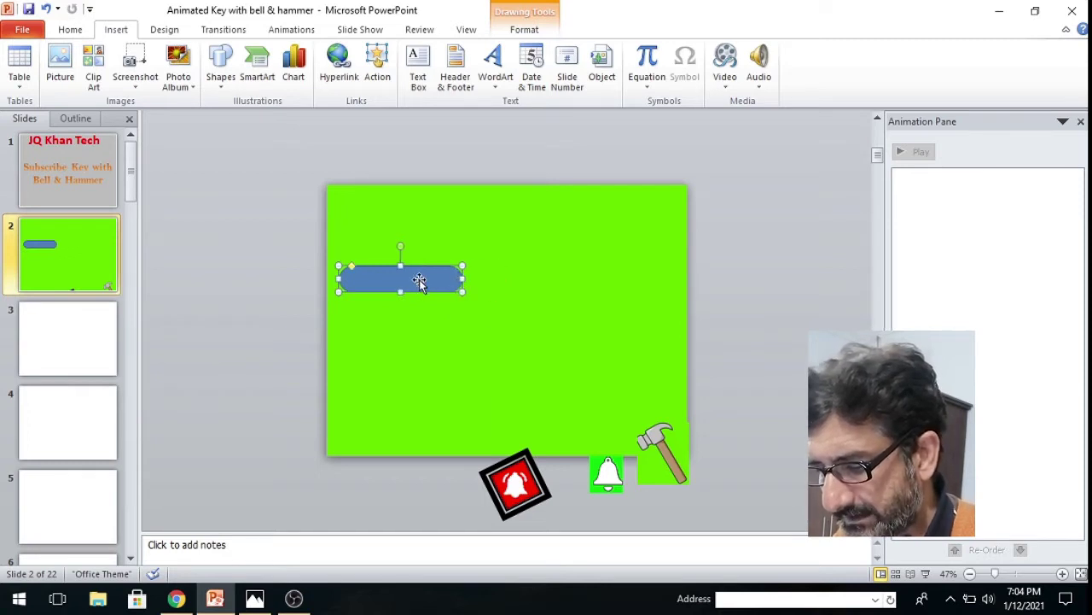
Add the text 'subscribe' inside the pill and select the word
{"action": "right_click", "coordinate": [418, 282]}
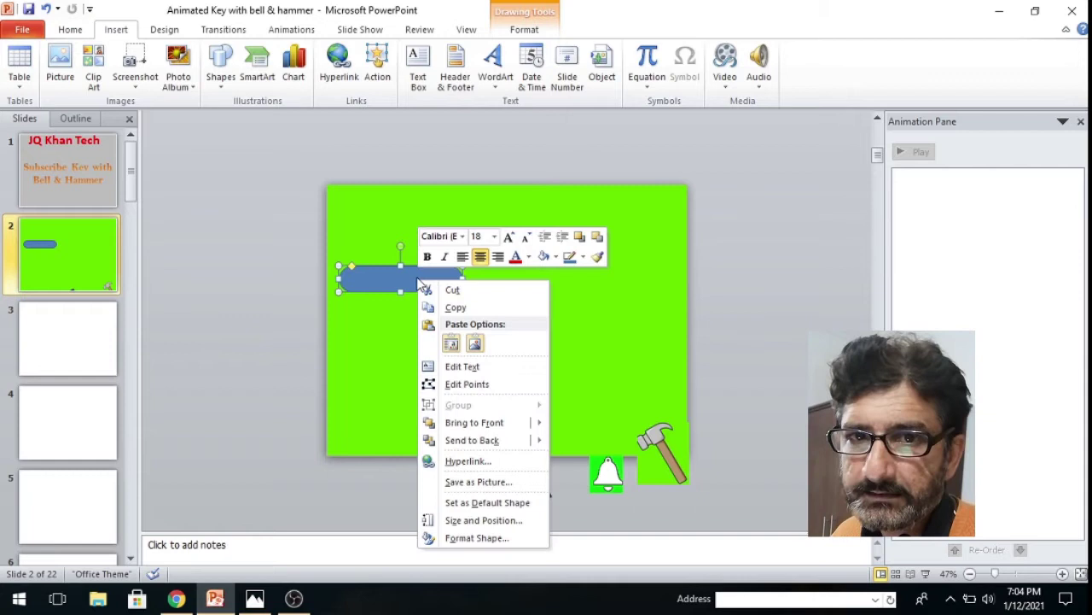
{"action": "left_click", "coordinate": [461, 366]}
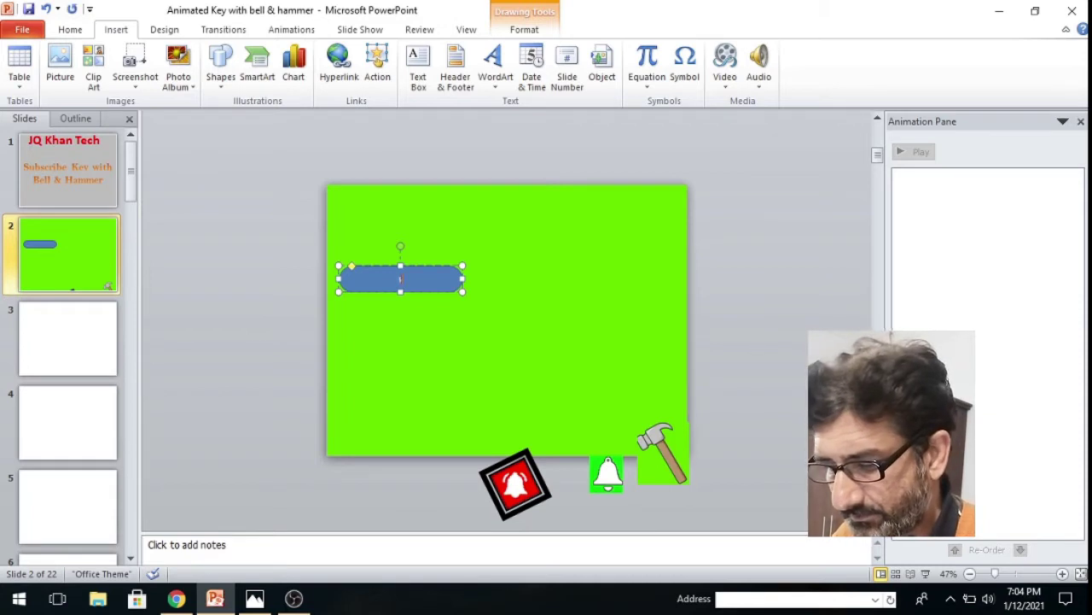
{"action": "type", "text": "subscribe"}
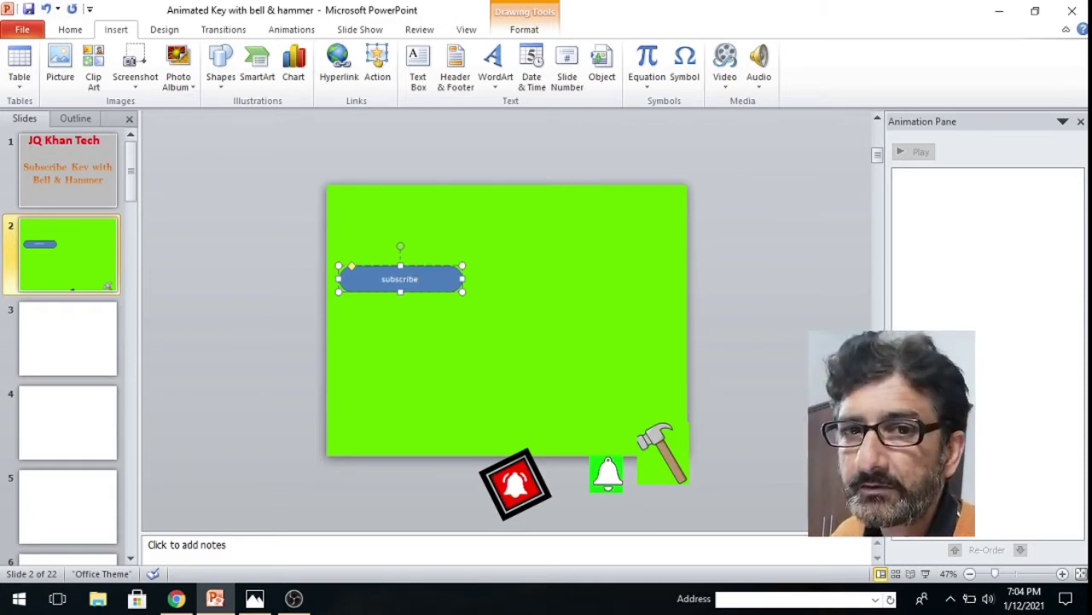
{"action": "key", "text": "shift+Left"}
{"action": "key", "text": "shift+Left"}
{"action": "key", "text": "shift+Left"}
{"action": "key", "text": "shift+Left"}
{"action": "key", "text": "shift+Left"}
{"action": "key", "text": "shift+Left"}
{"action": "key", "text": "shift+Left"}
{"action": "key", "text": "shift+Left"}
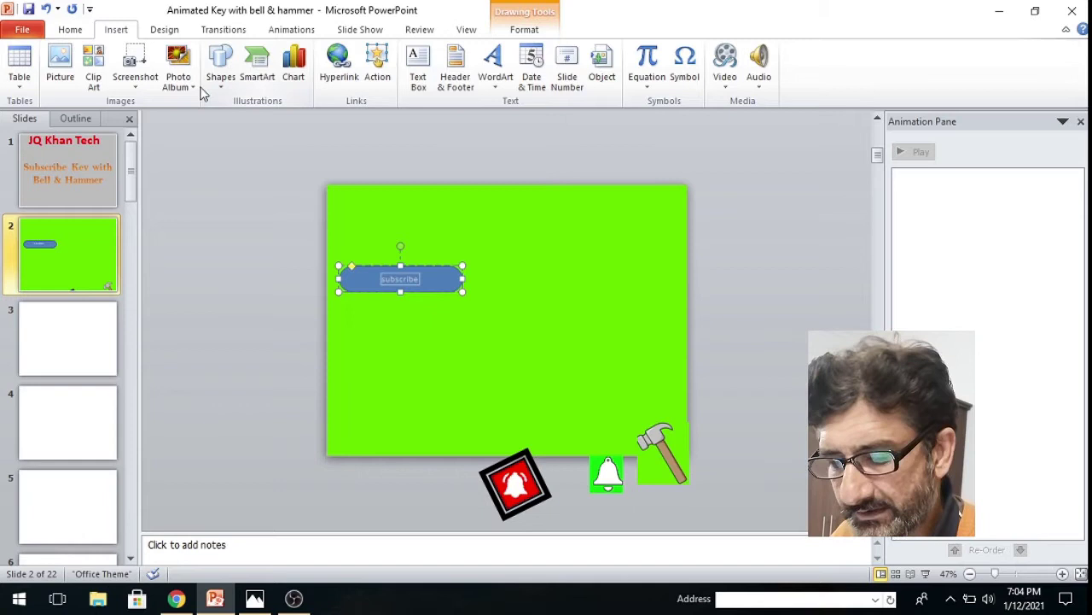
Make the subscribe text 36 pt and bold
{"action": "left_click", "coordinate": [70, 29]}
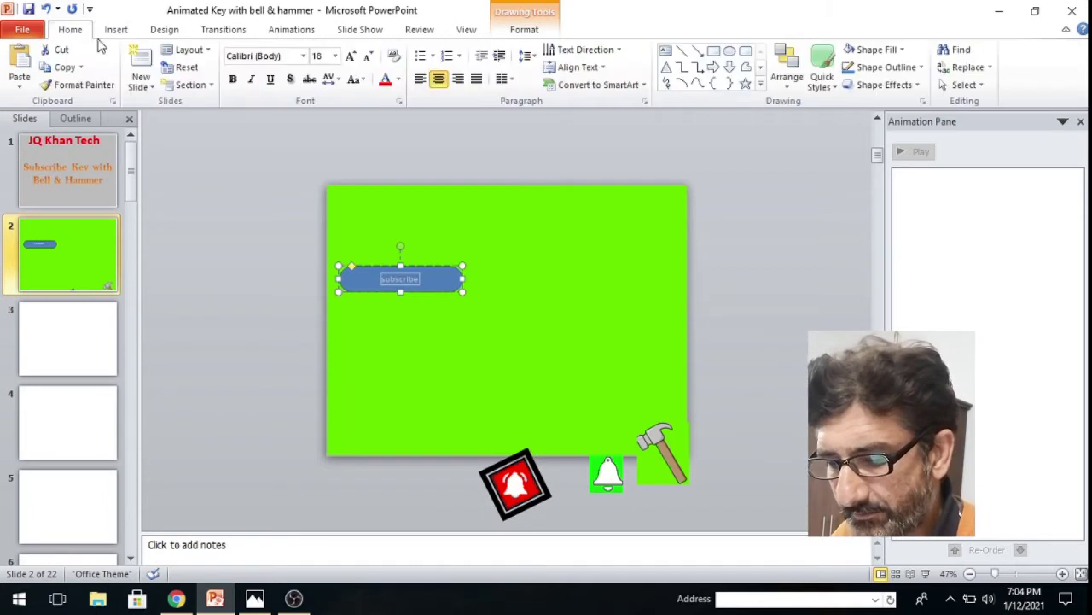
{"action": "left_click", "coordinate": [335, 55]}
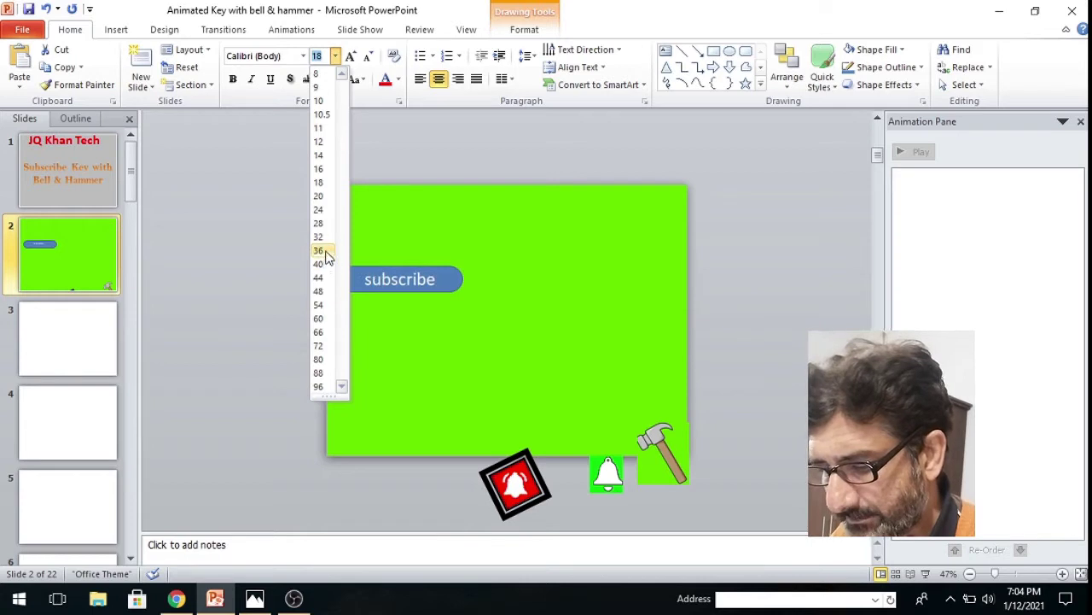
{"action": "left_click", "coordinate": [318, 250]}
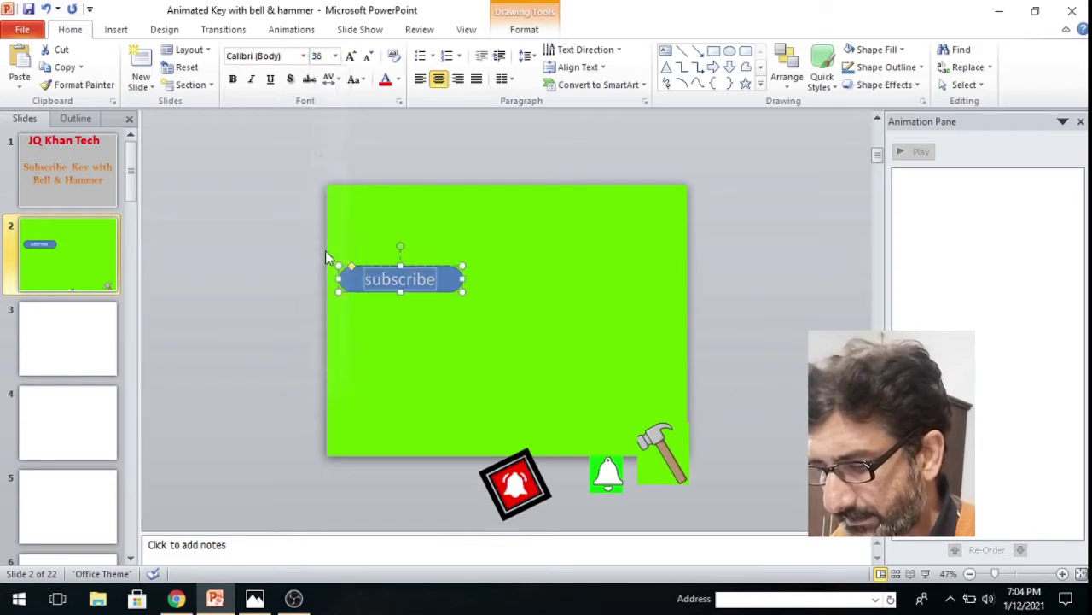
{"action": "left_click", "coordinate": [235, 79]}
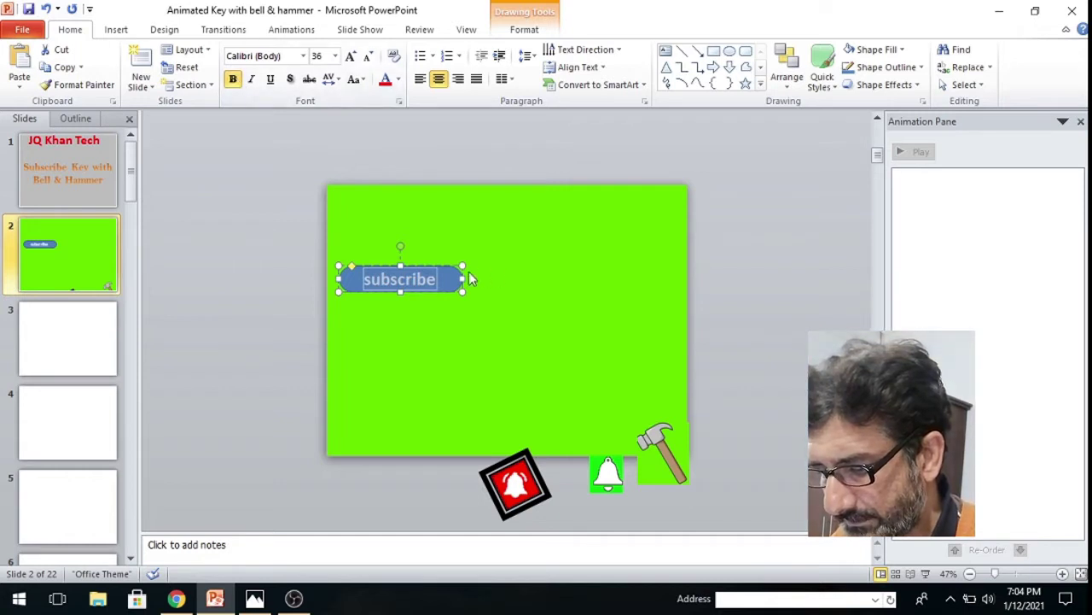
{"action": "left_click", "coordinate": [458, 282]}
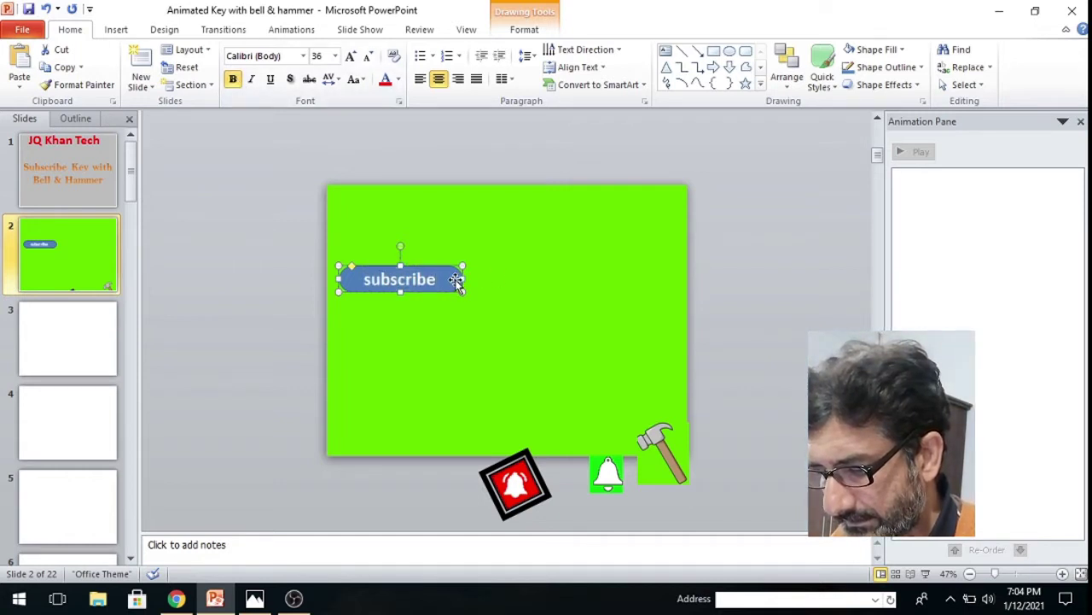
Fill the button solid red and park it just off the slide's left edge
{"action": "right_click", "coordinate": [457, 280]}
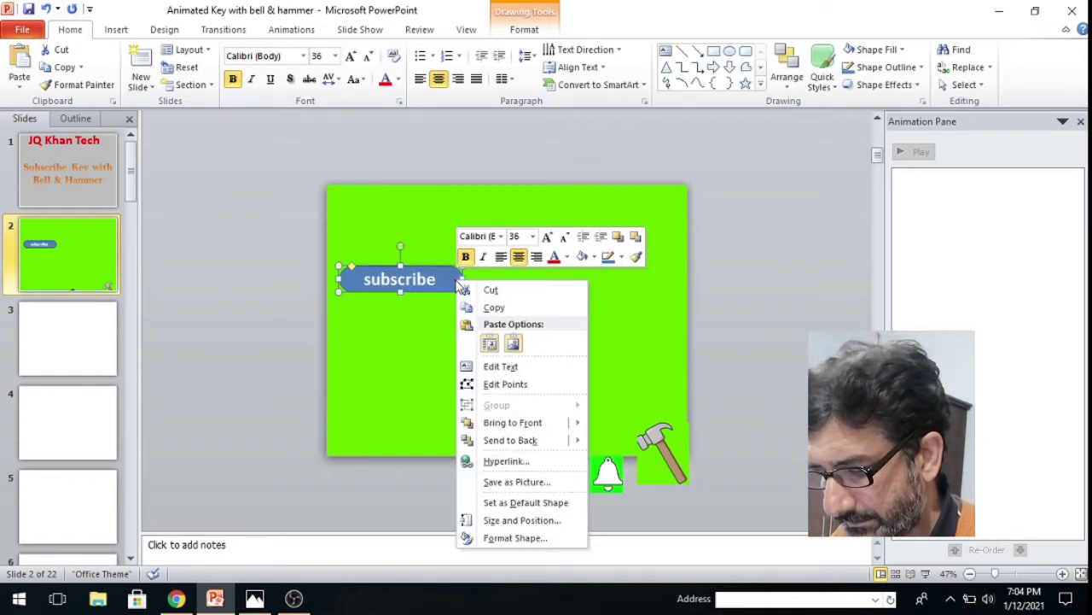
{"action": "left_click", "coordinate": [529, 539]}
{"action": "left_click", "coordinate": [543, 271]}
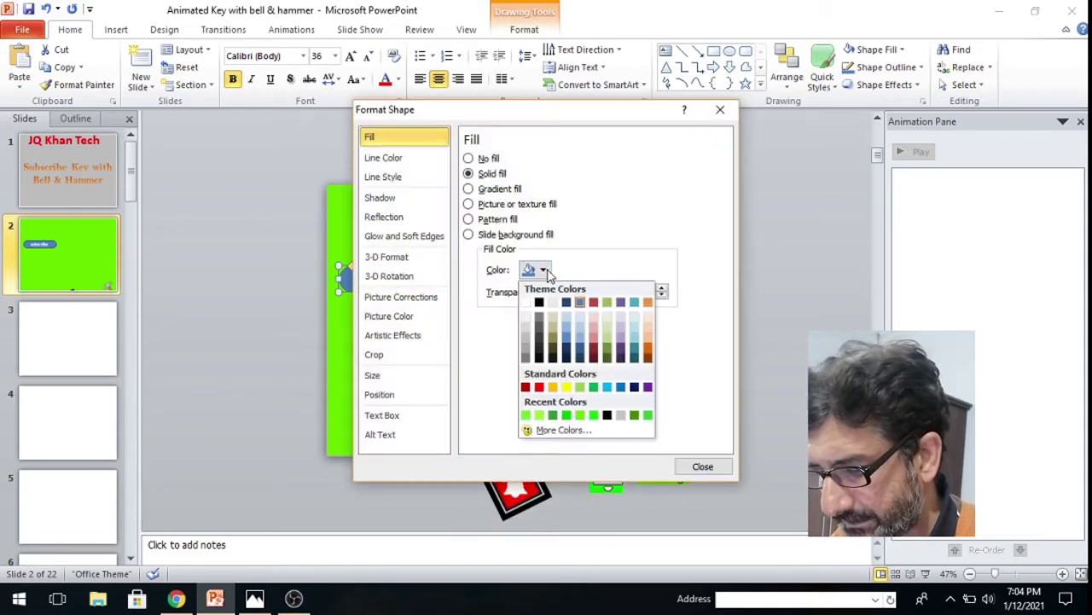
{"action": "left_click", "coordinate": [539, 388]}
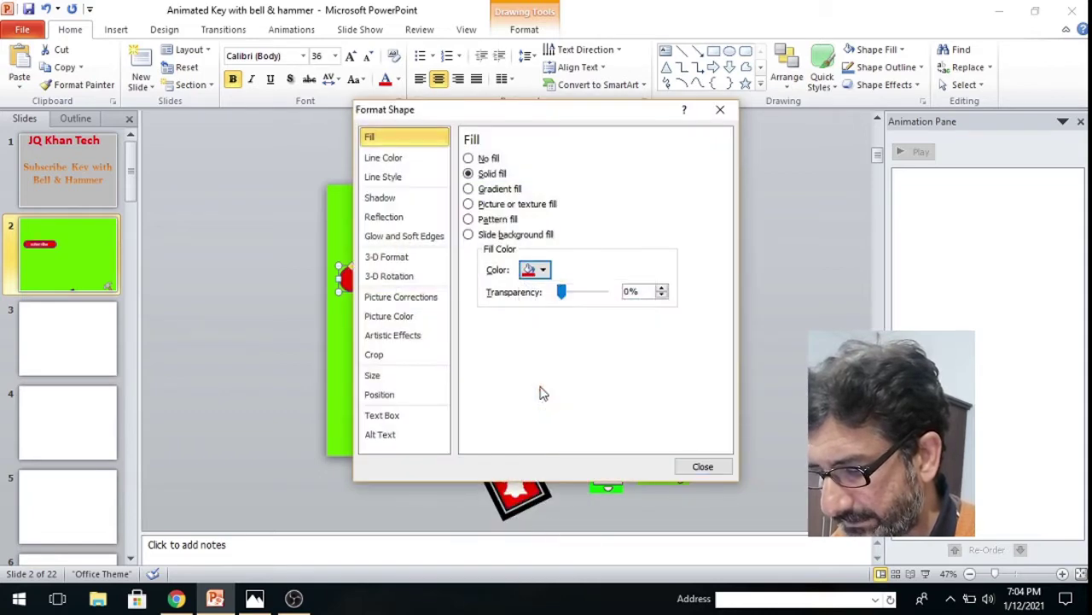
{"action": "left_click", "coordinate": [699, 469]}
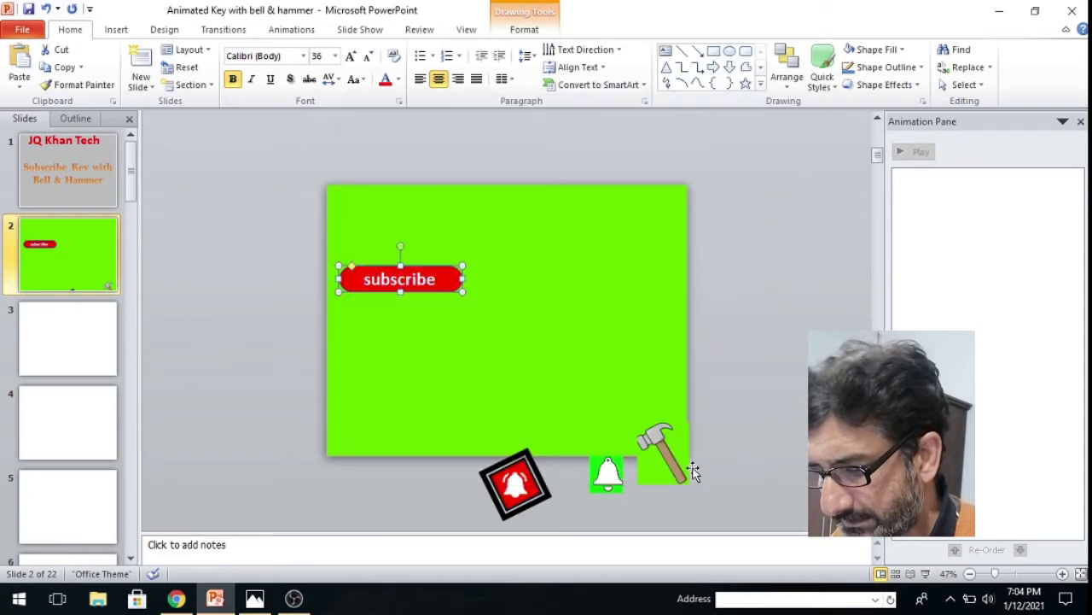
{"action": "left_click_drag", "start_coordinate": [400, 279], "coordinate": [232, 291]}
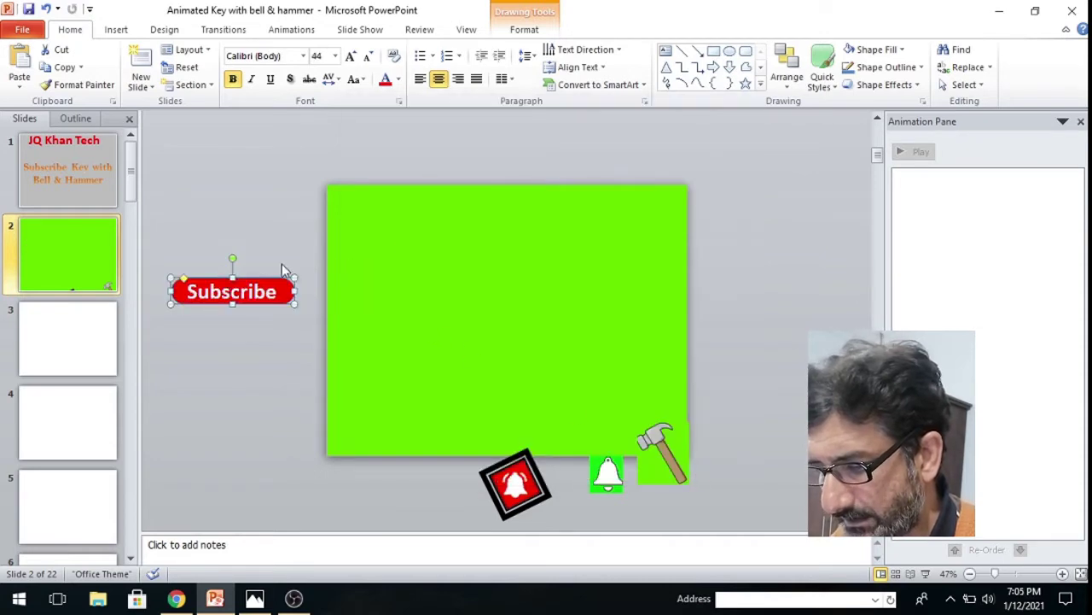
Add a straight Right motion path to the Subscribe button
{"action": "left_click", "coordinate": [309, 32]}
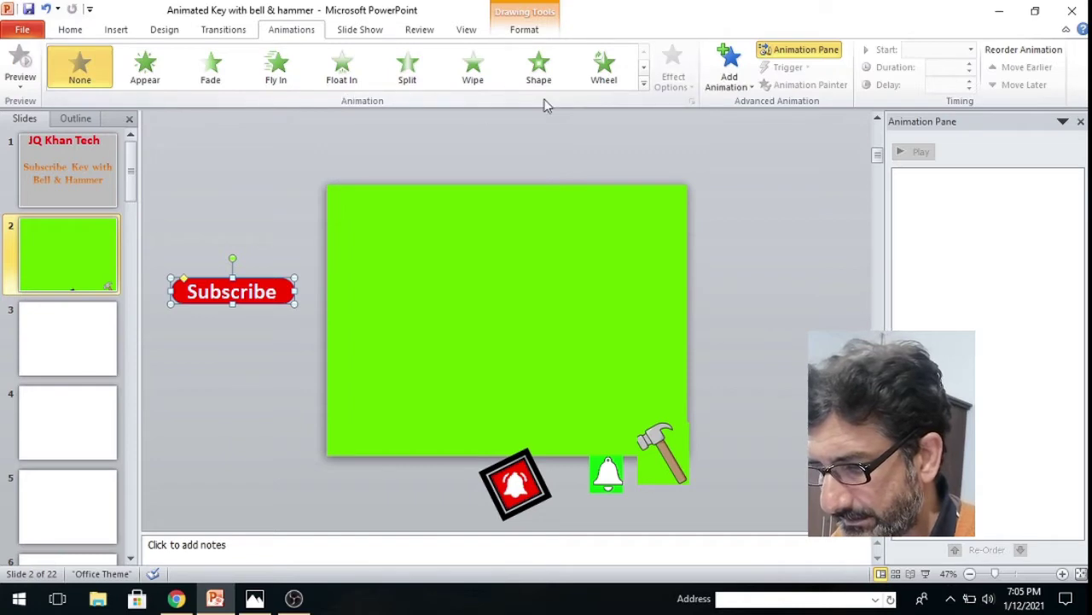
{"action": "left_click", "coordinate": [727, 75]}
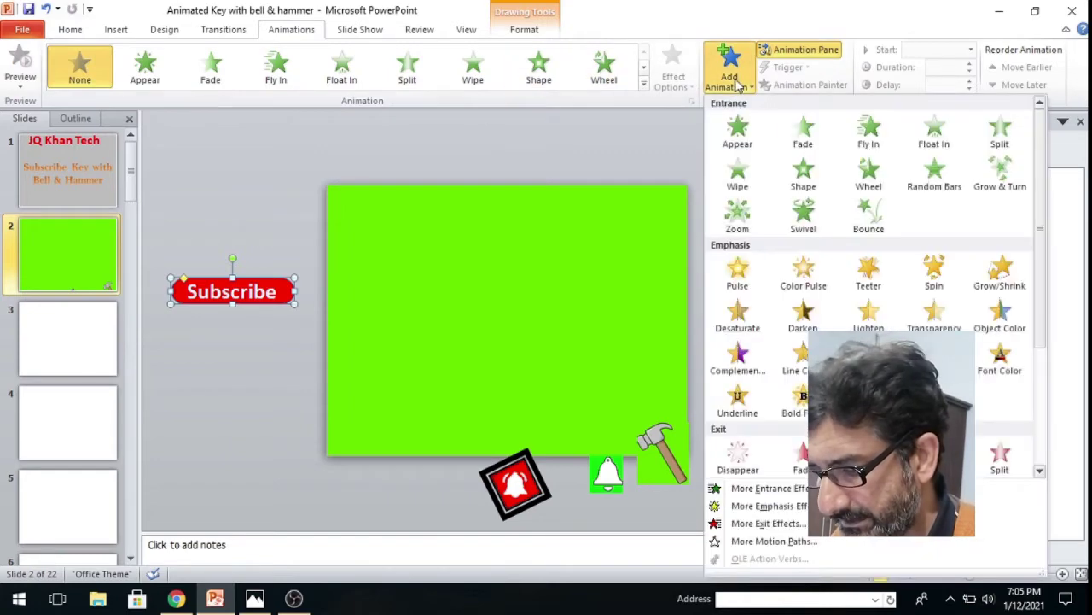
{"action": "left_click", "coordinate": [773, 541]}
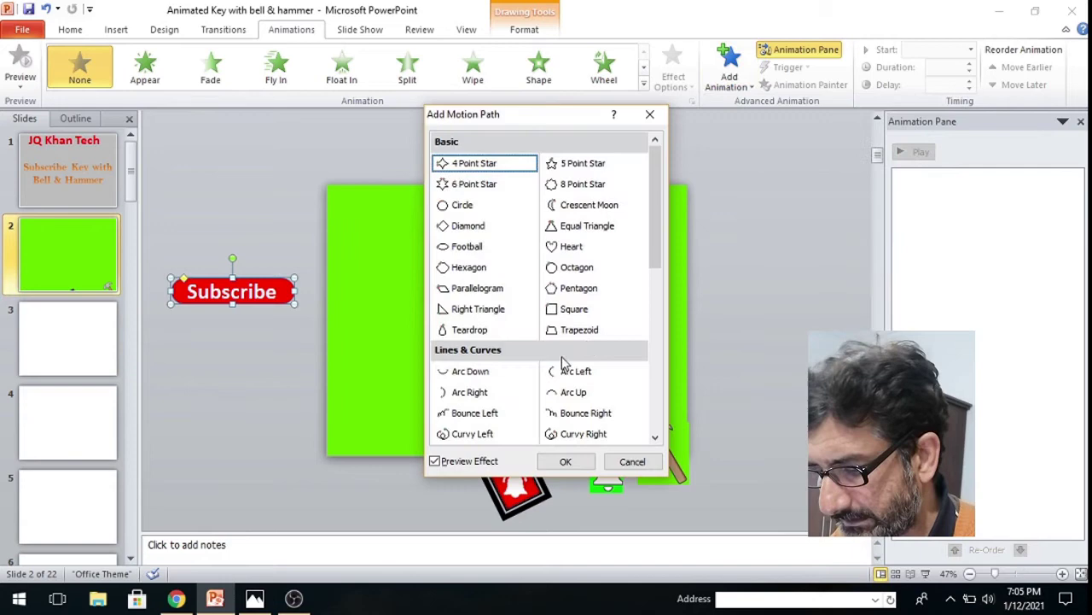
{"action": "scroll", "coordinate": [569, 402], "scroll_direction": "down", "scroll_amount": 2}
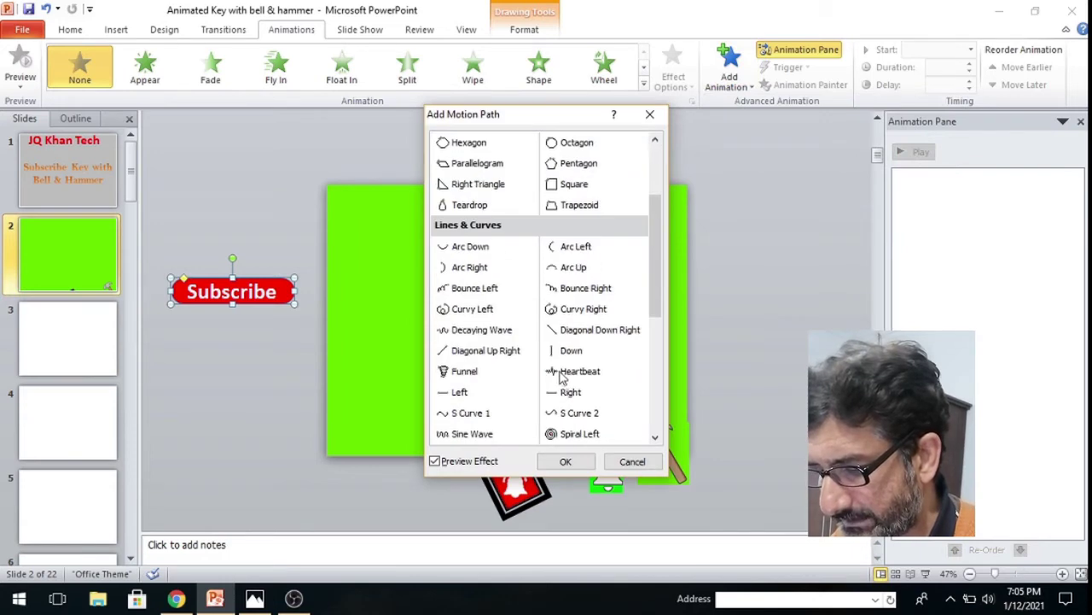
{"action": "left_click", "coordinate": [554, 394]}
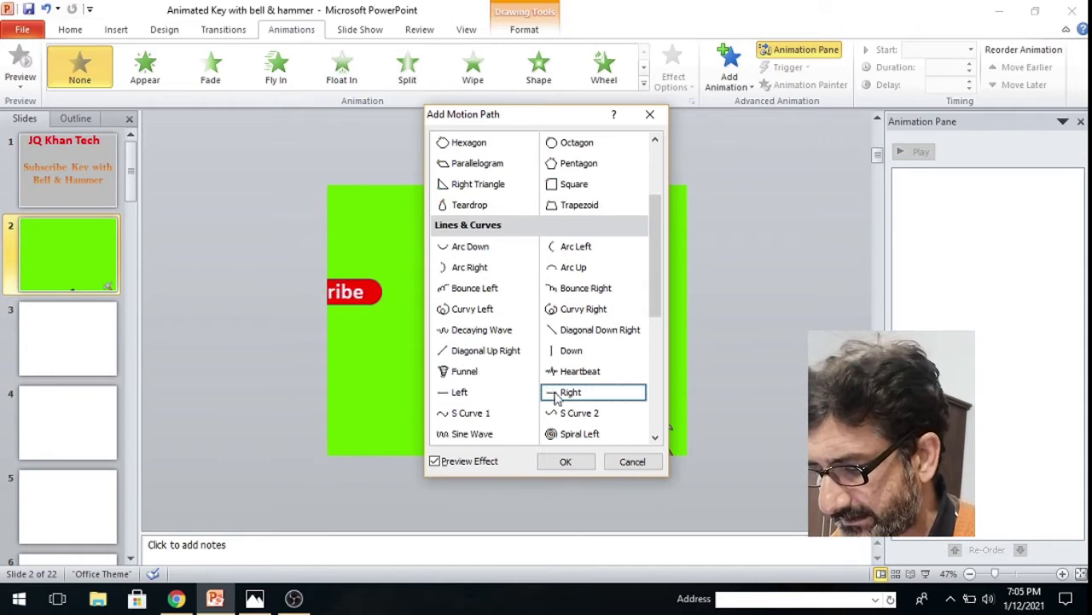
{"action": "left_click", "coordinate": [567, 462]}
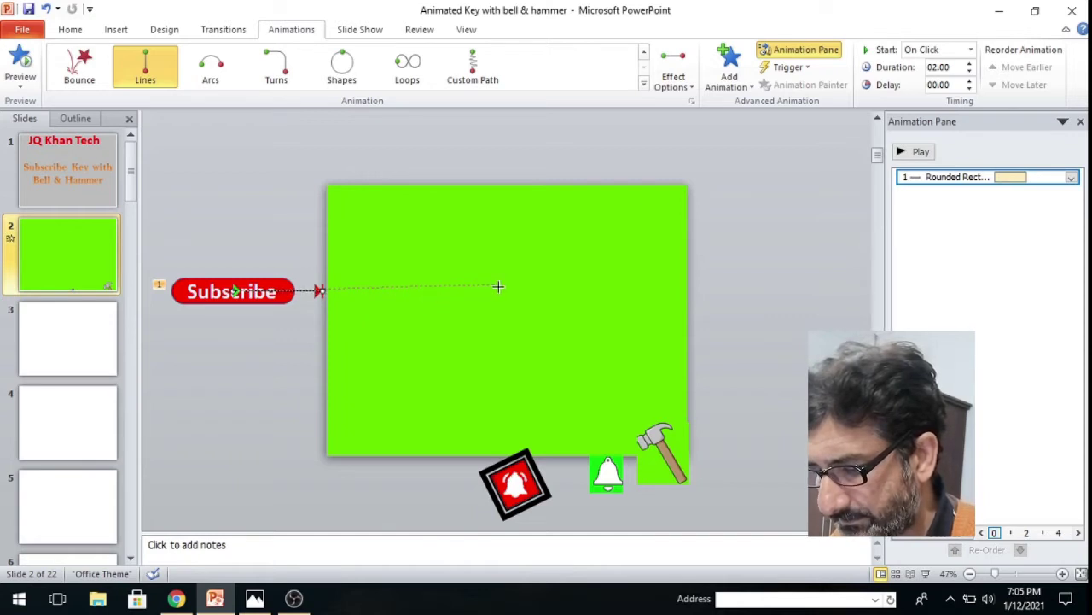
End the path at the slide centre, level with its start, and lift the white bell upward
{"action": "left_click_drag", "start_coordinate": [502, 288], "coordinate": [497, 287]}
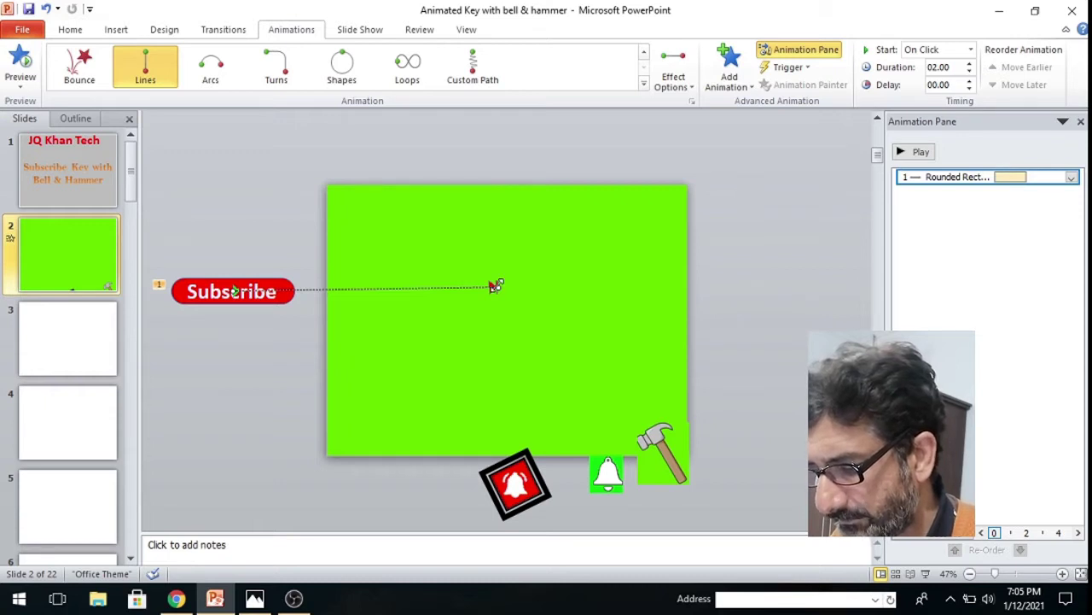
{"action": "left_click_drag", "start_coordinate": [495, 287], "coordinate": [497, 291]}
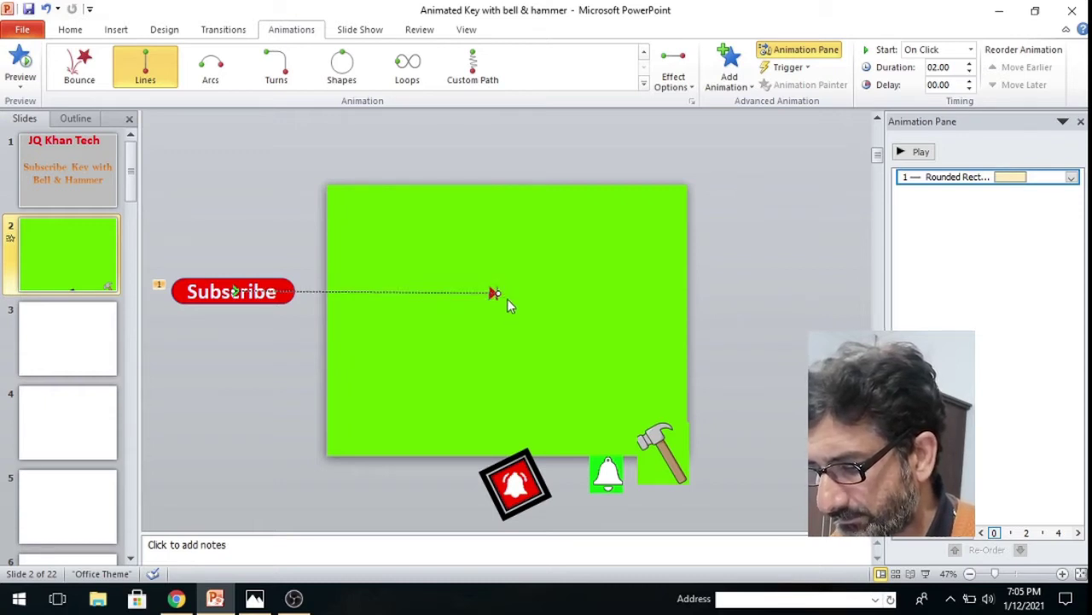
{"action": "left_click_drag", "start_coordinate": [607, 468], "coordinate": [589, 289]}
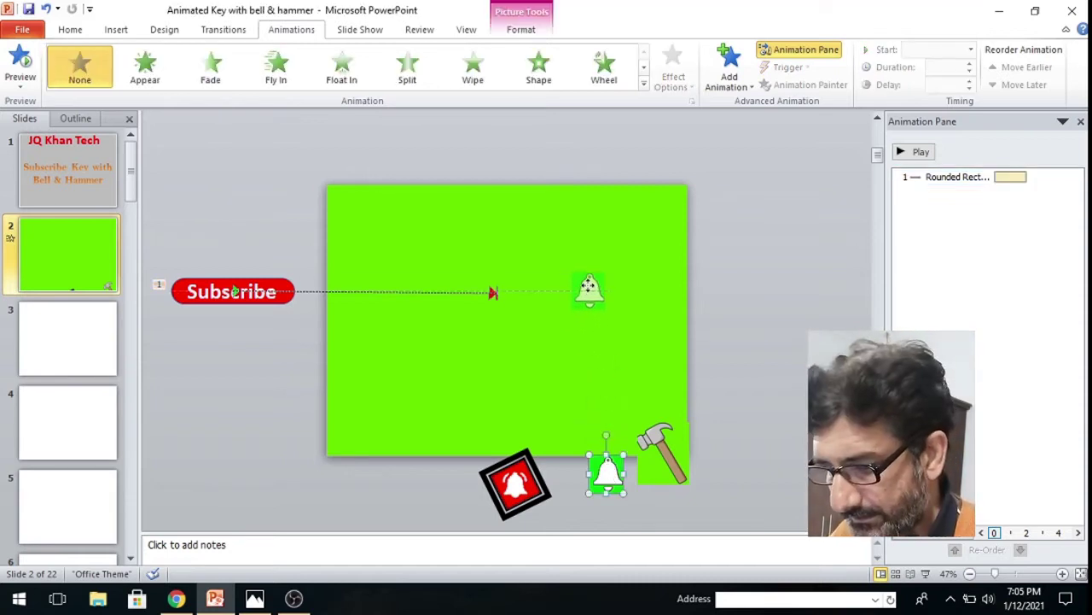
Place the white bell right of the path's end and the hammer beside it
{"action": "left_click_drag", "start_coordinate": [589, 289], "coordinate": [589, 290]}
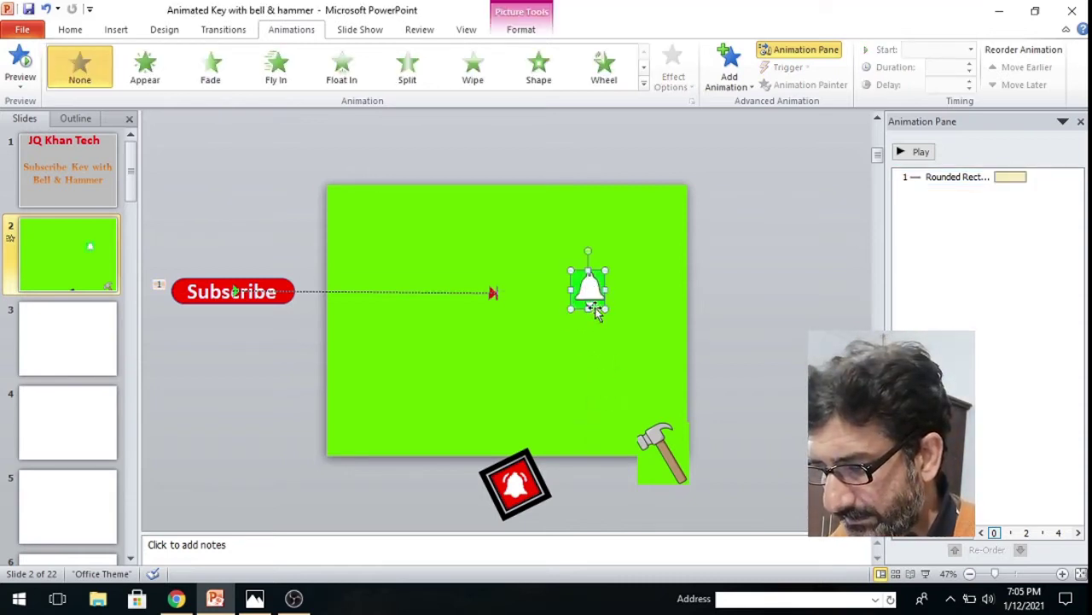
{"action": "left_click", "coordinate": [912, 152]}
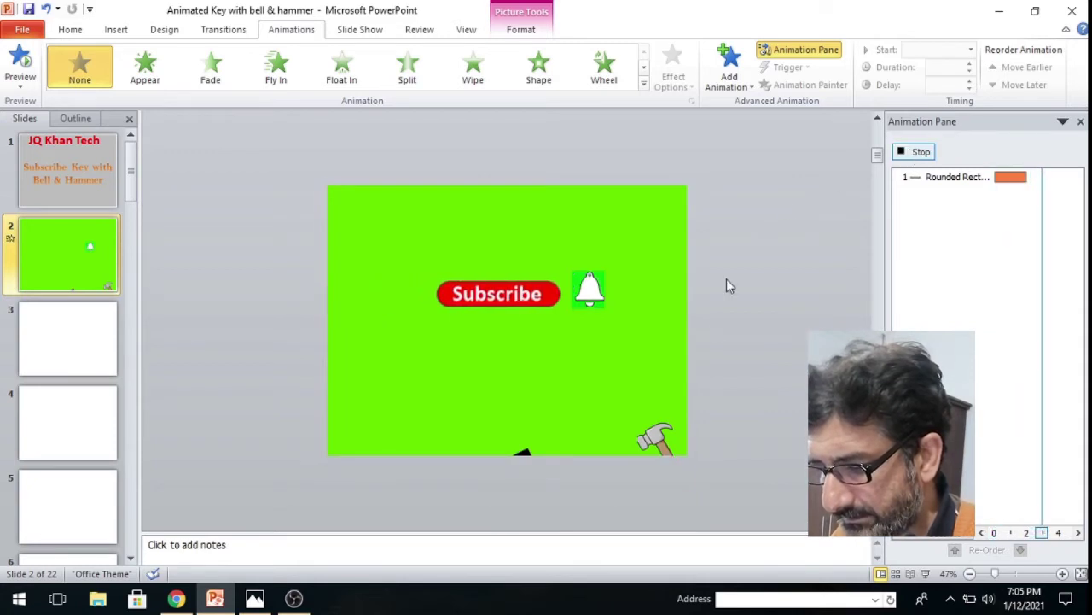
{"action": "left_click_drag", "start_coordinate": [665, 450], "coordinate": [652, 287]}
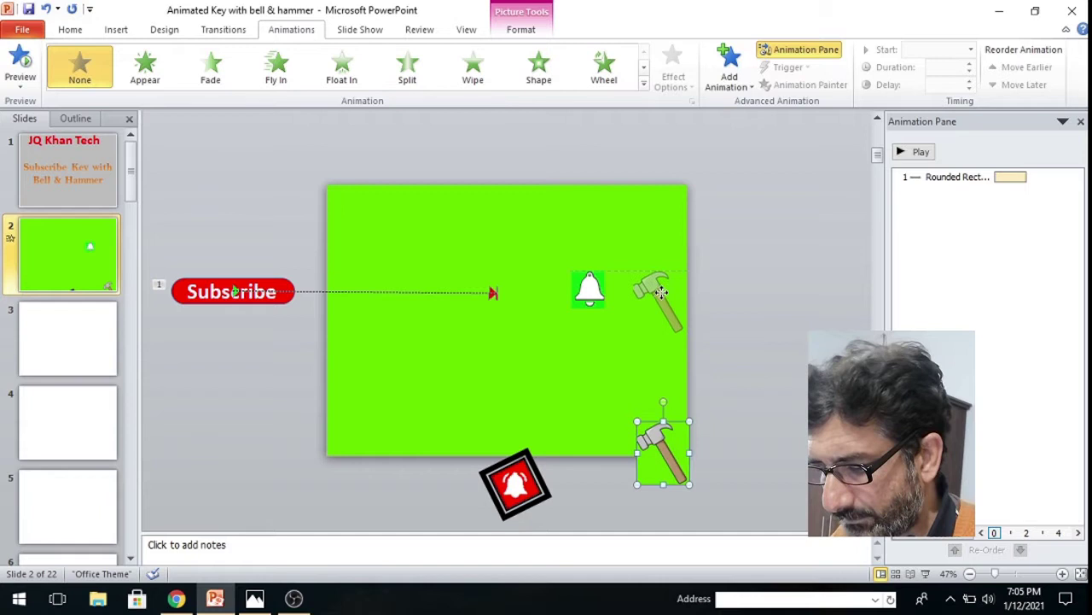
Give the white bell an Appear animation starting After Previous
{"action": "left_click", "coordinate": [585, 292]}
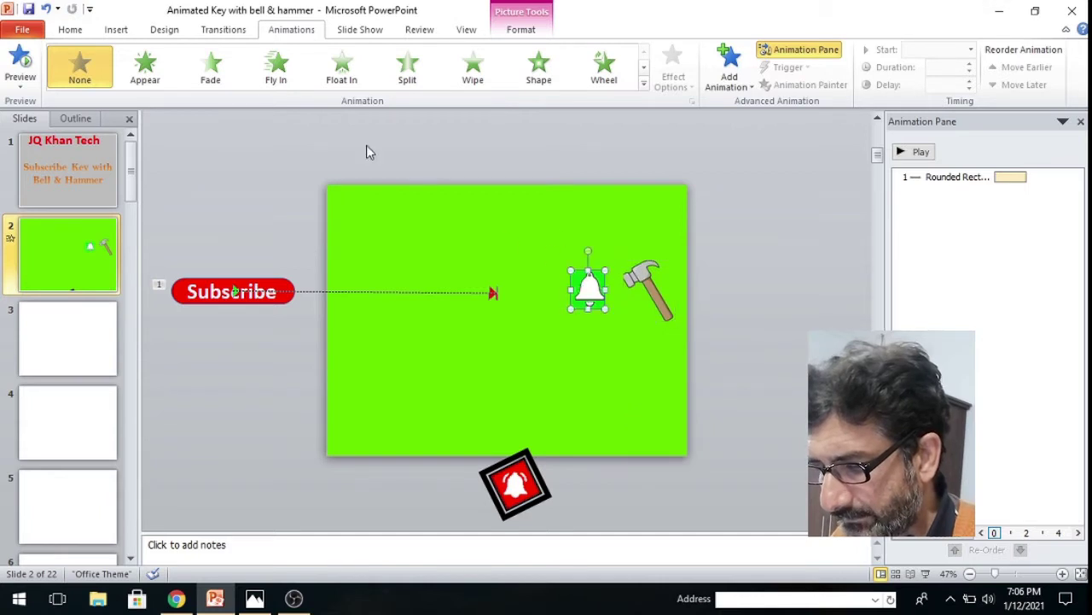
{"action": "left_click", "coordinate": [139, 70]}
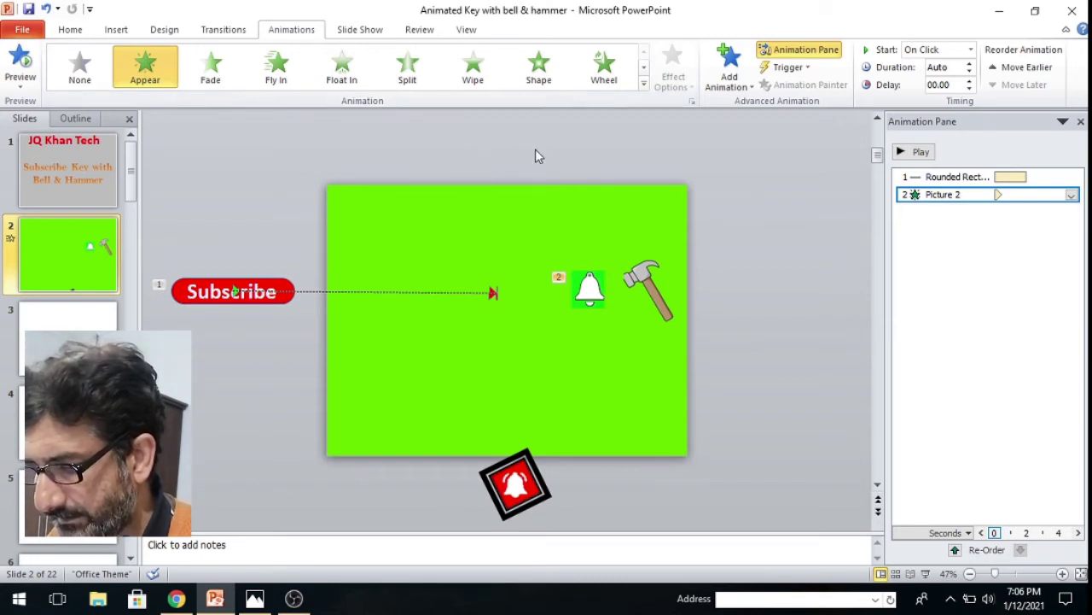
{"action": "left_click", "coordinate": [971, 49]}
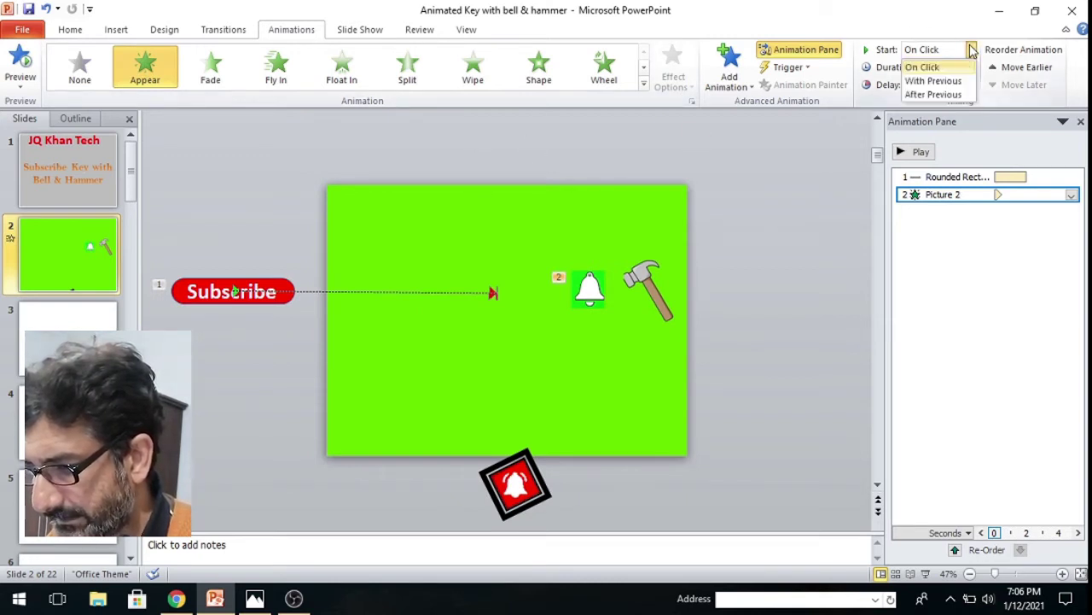
{"action": "left_click", "coordinate": [933, 94]}
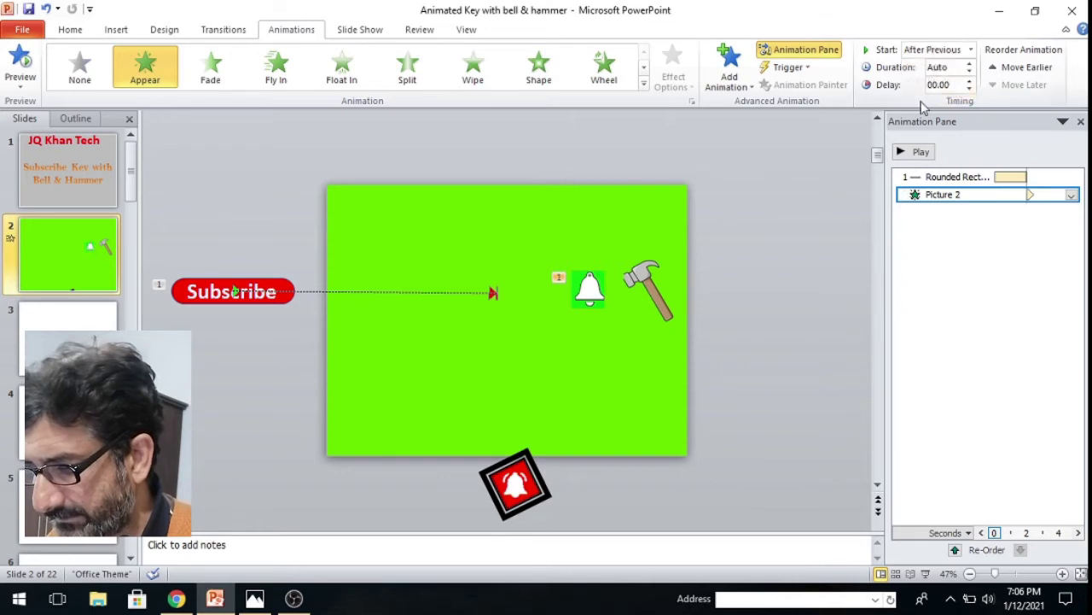
Give the hammer an Appear animation starting With Previous
{"action": "left_click", "coordinate": [649, 277]}
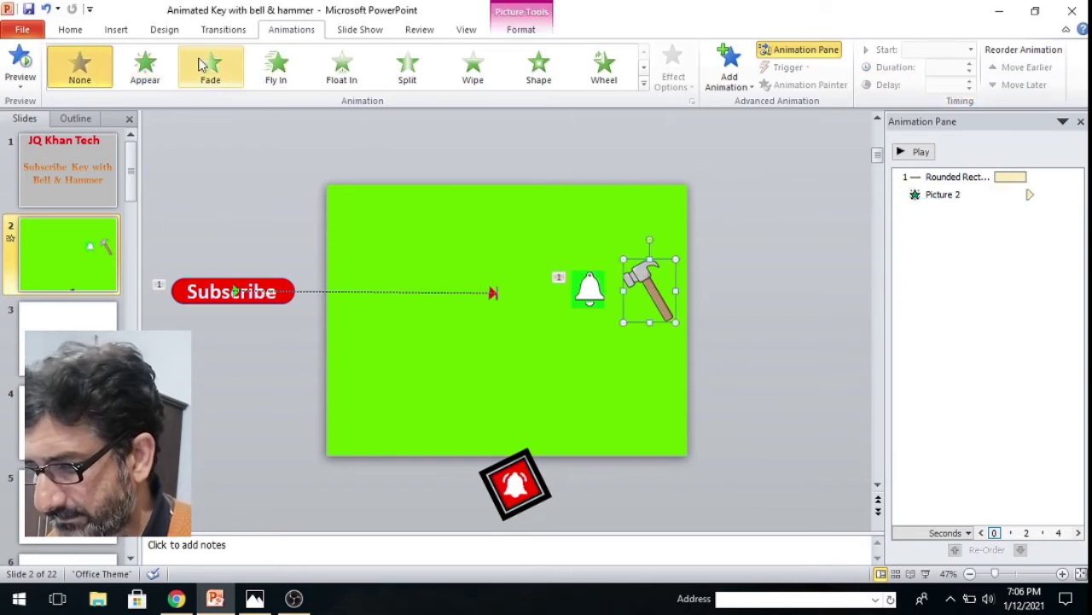
{"action": "left_click", "coordinate": [139, 72]}
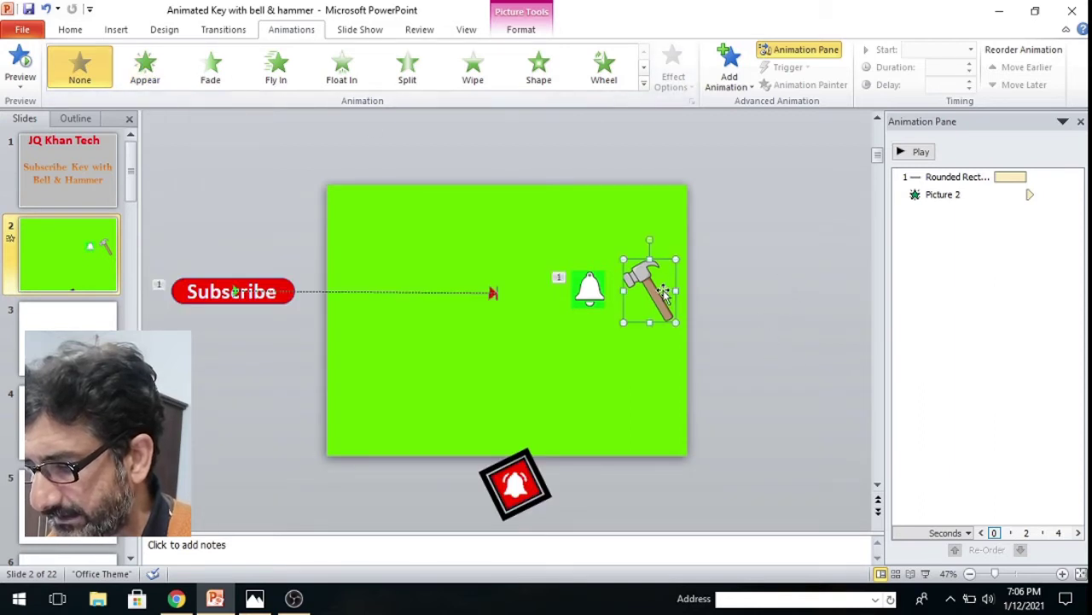
{"action": "left_click", "coordinate": [150, 79]}
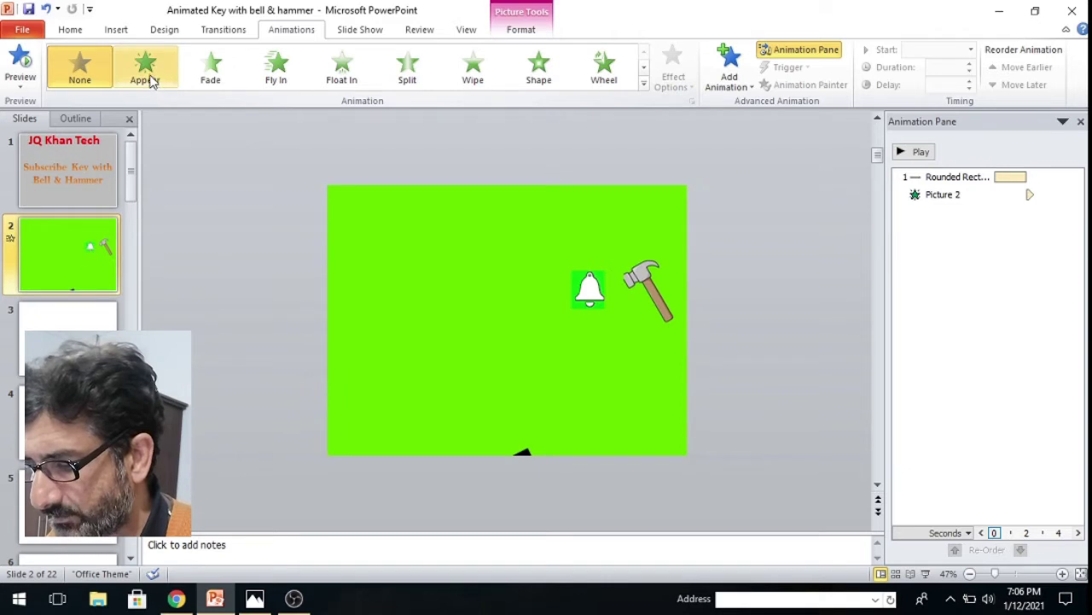
{"action": "left_click", "coordinate": [150, 79]}
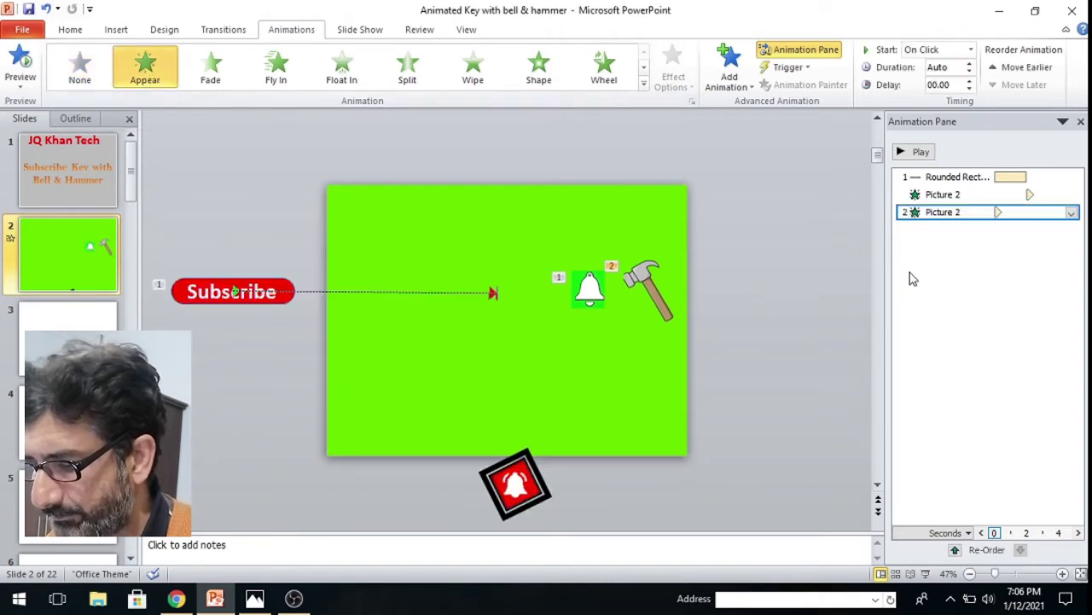
{"action": "left_click", "coordinate": [970, 49]}
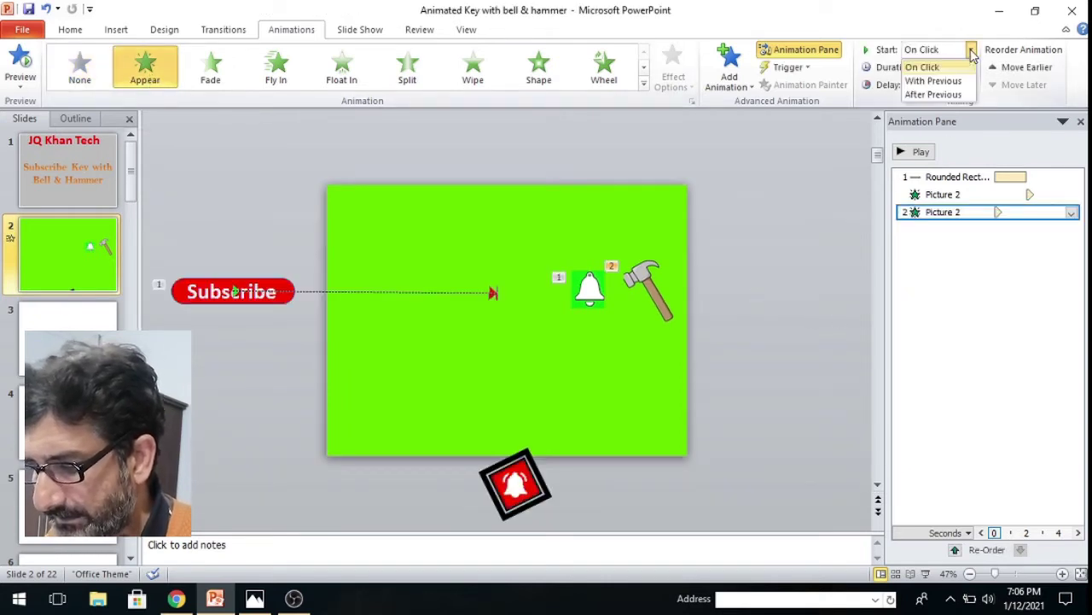
{"action": "left_click", "coordinate": [932, 81]}
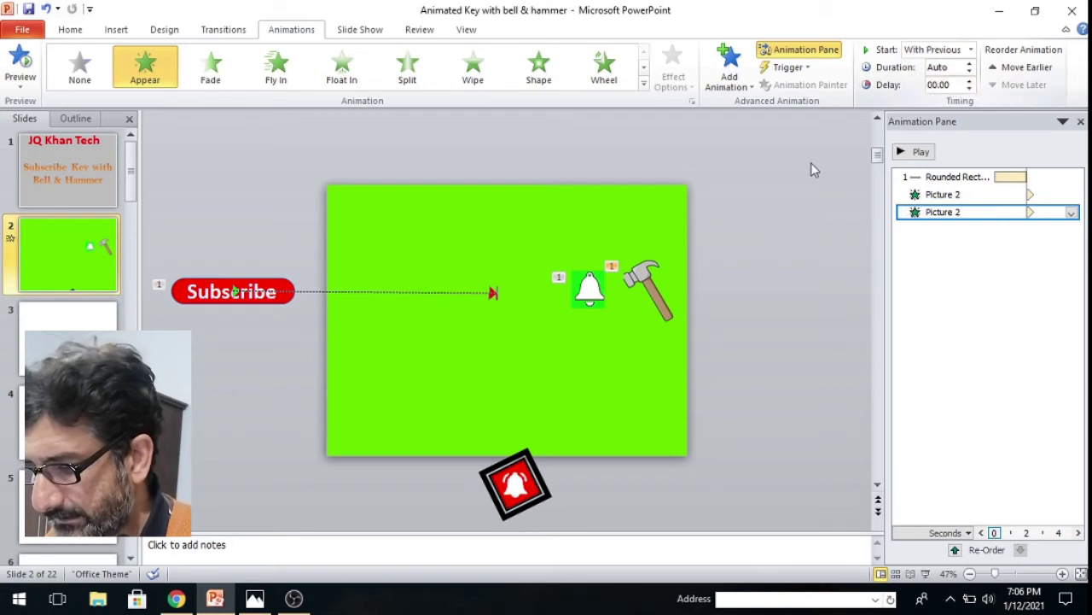
{"action": "left_click", "coordinate": [781, 222]}
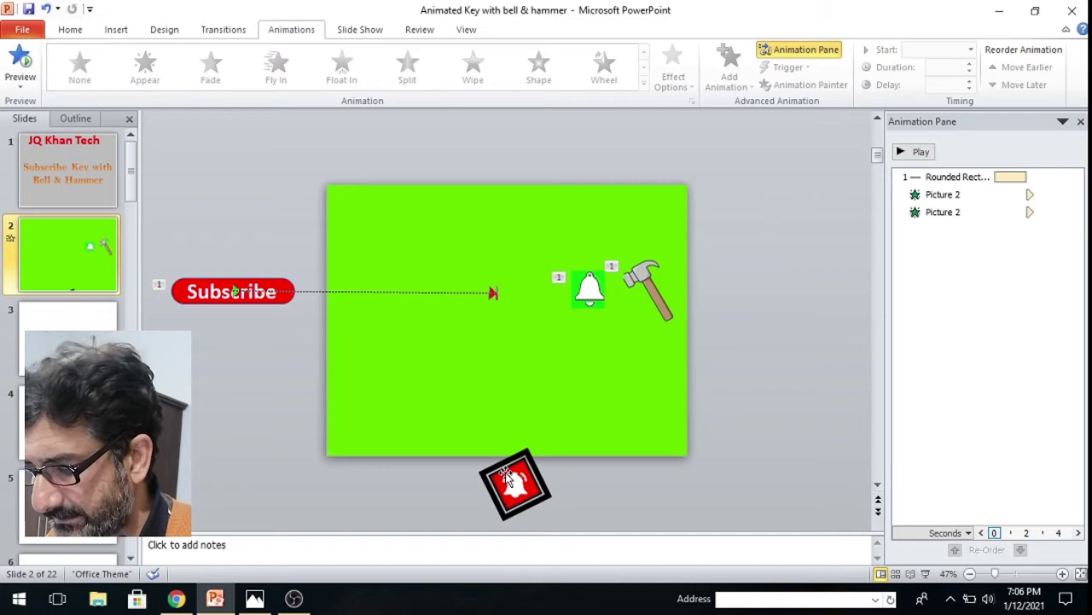
Move the red bell onto the lower part of the slide and remove its outline
{"action": "left_click_drag", "start_coordinate": [512, 478], "coordinate": [514, 395]}
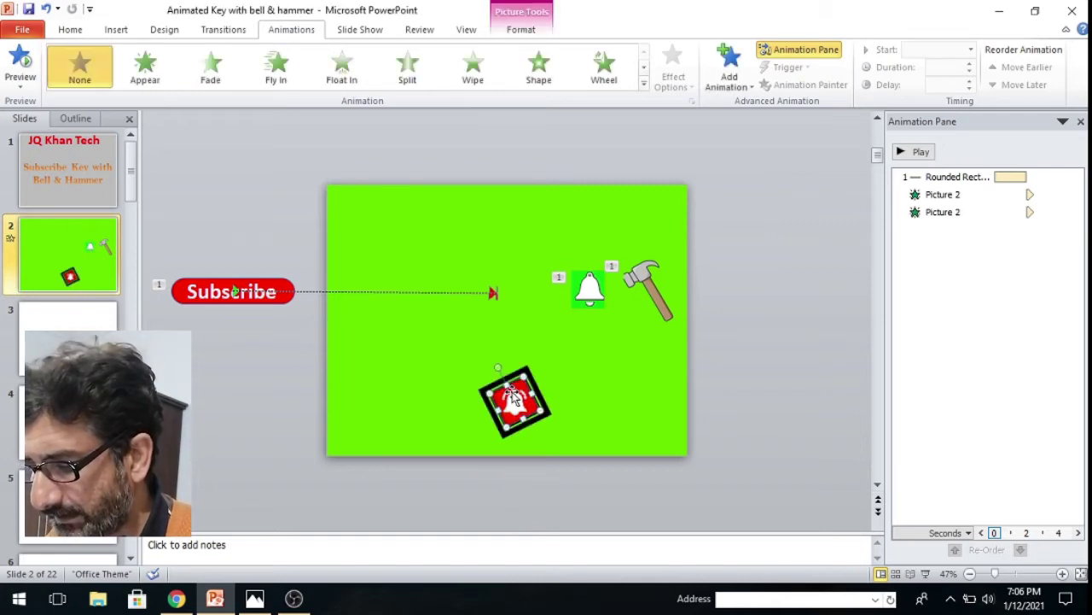
{"action": "right_click", "coordinate": [514, 395]}
{"action": "left_click", "coordinate": [570, 381]}
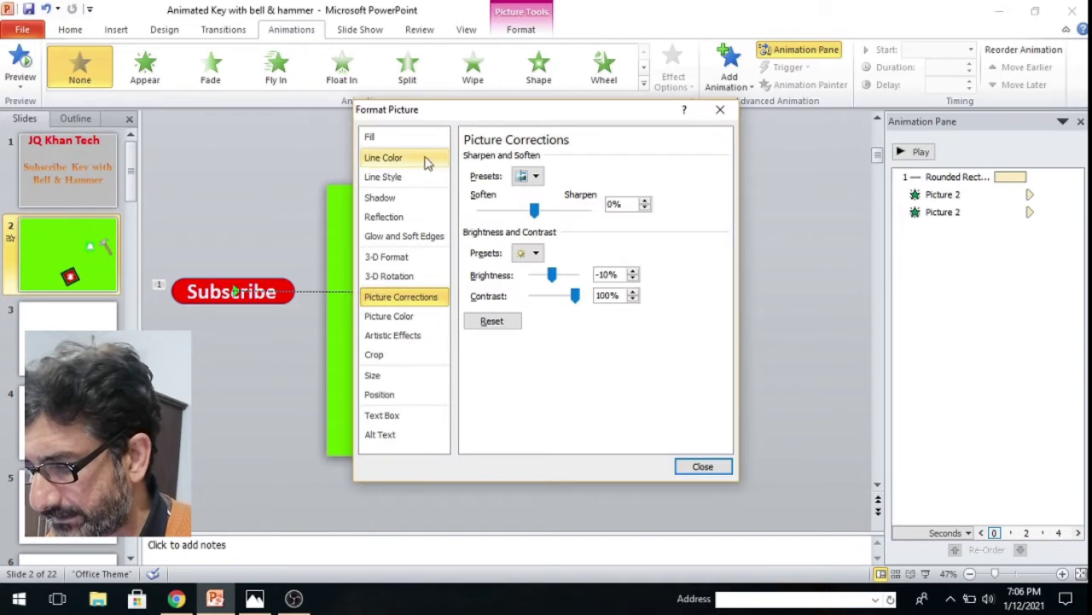
{"action": "left_click", "coordinate": [408, 164]}
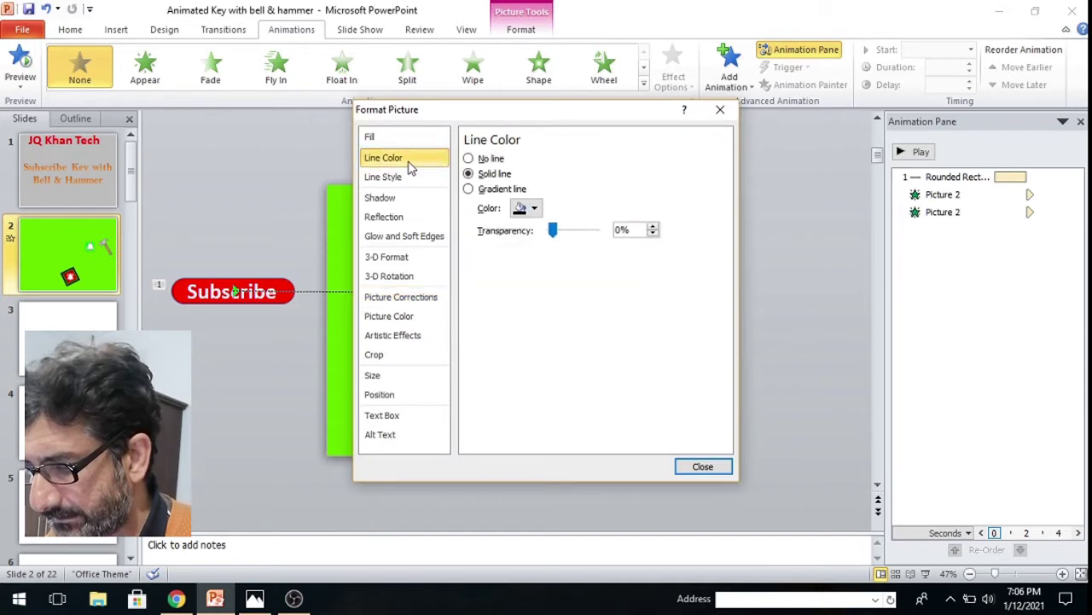
{"action": "left_click", "coordinate": [483, 162]}
{"action": "left_click", "coordinate": [721, 466]}
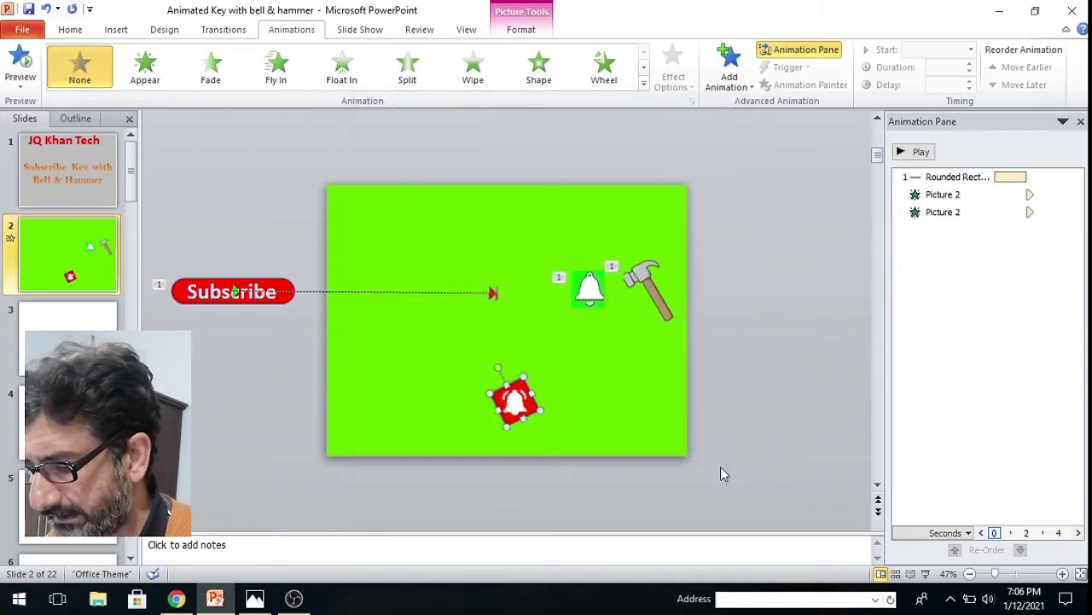
Apply the oval picture style to the red bell and remove its outline again
{"action": "left_click", "coordinate": [521, 29]}
{"action": "left_click", "coordinate": [655, 84]}
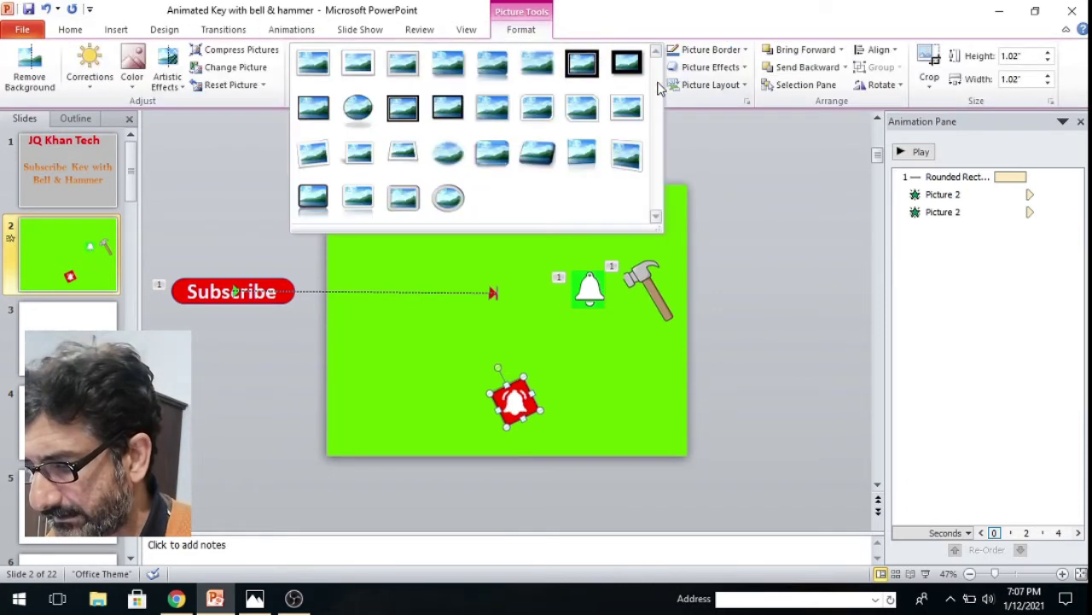
{"action": "left_click", "coordinate": [448, 199]}
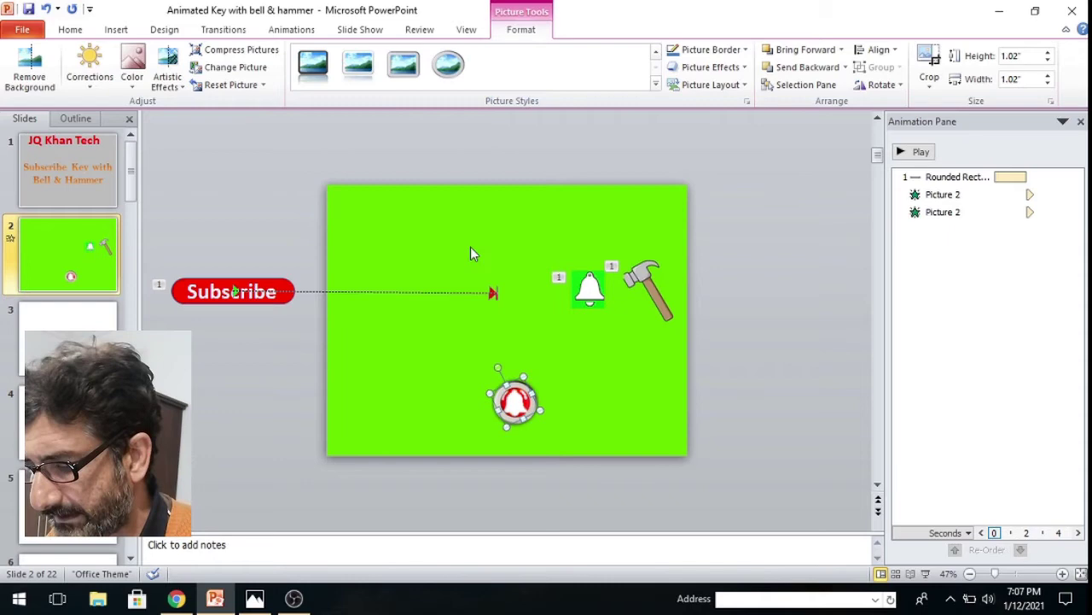
{"action": "right_click", "coordinate": [536, 412]}
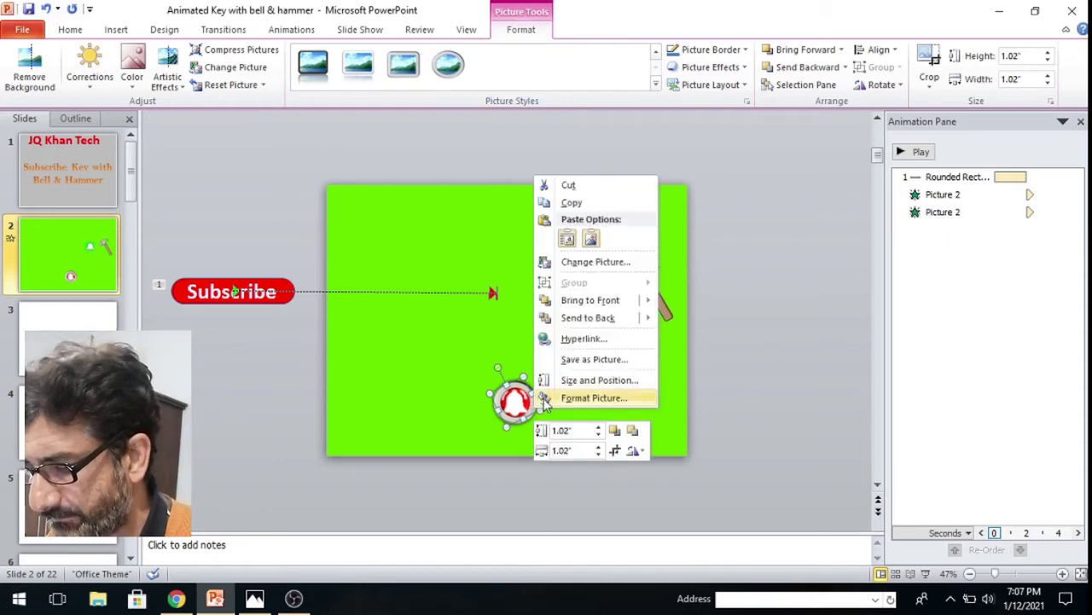
{"action": "left_click", "coordinate": [585, 395]}
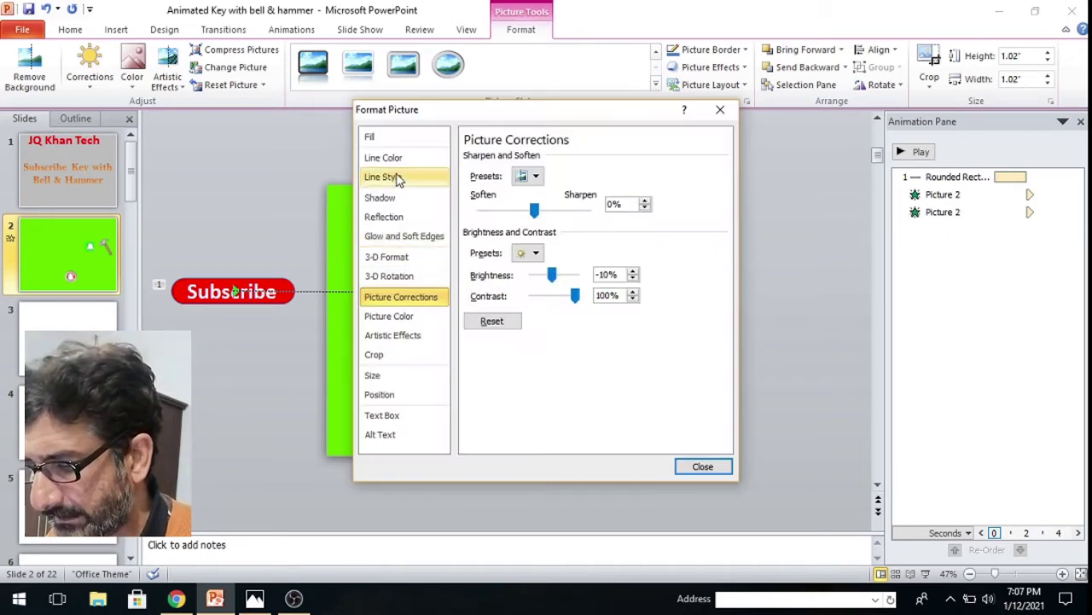
{"action": "left_click", "coordinate": [393, 158]}
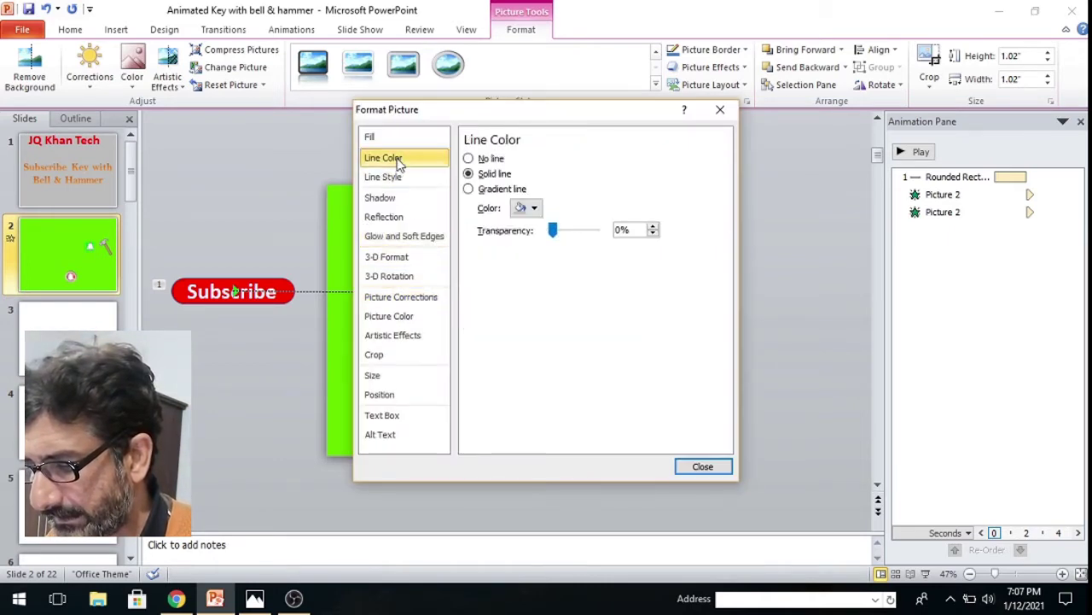
{"action": "left_click", "coordinate": [472, 160]}
{"action": "left_click", "coordinate": [705, 466]}
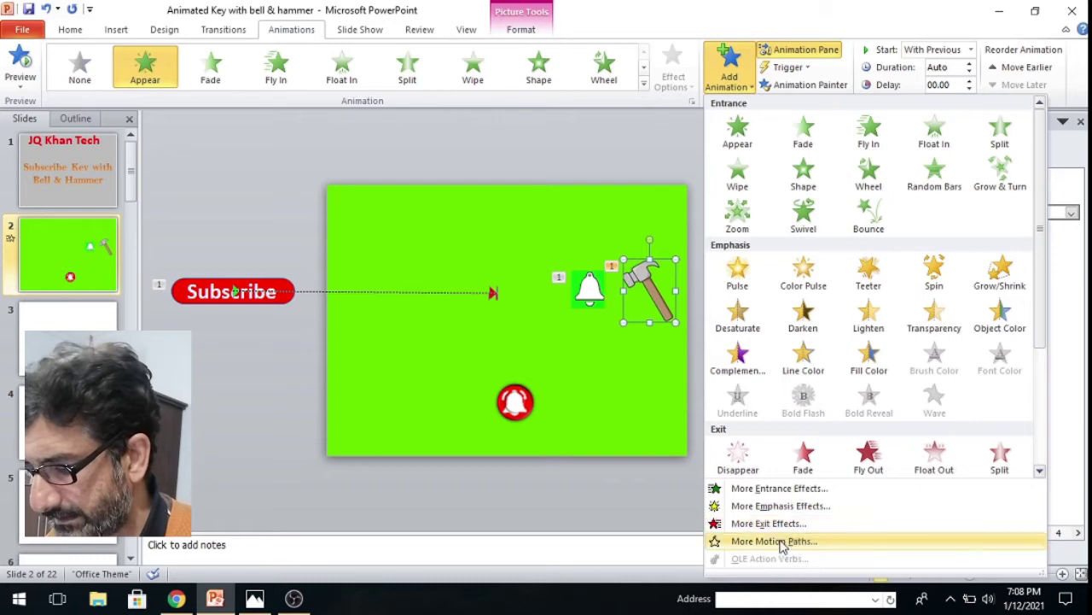
Add a Funnel motion path to the hammer, flattened and raised level with the hammer head
{"action": "left_click", "coordinate": [776, 542]}
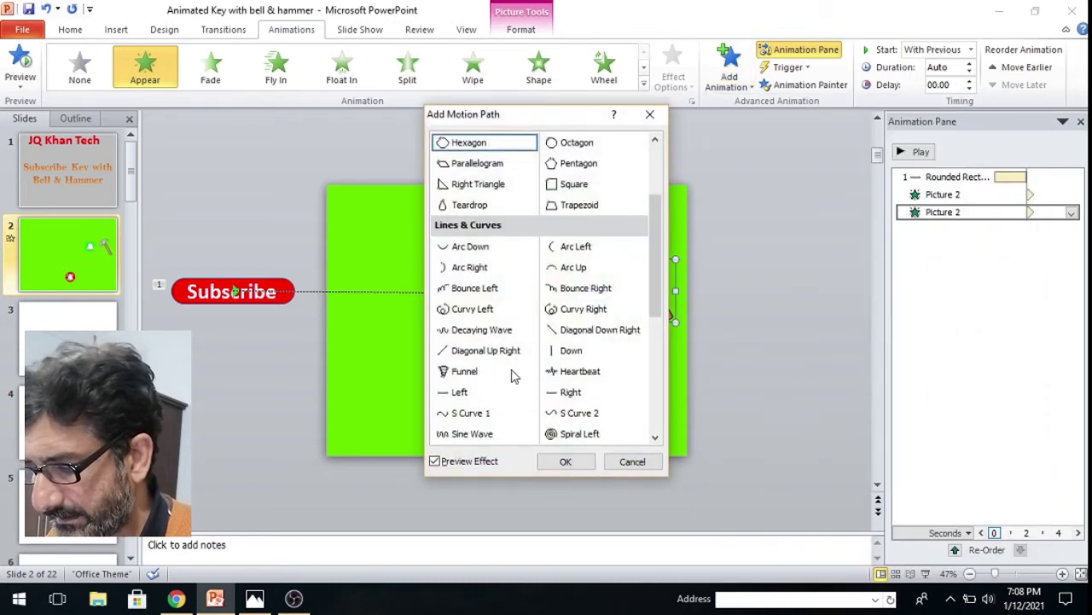
{"action": "left_click", "coordinate": [468, 375]}
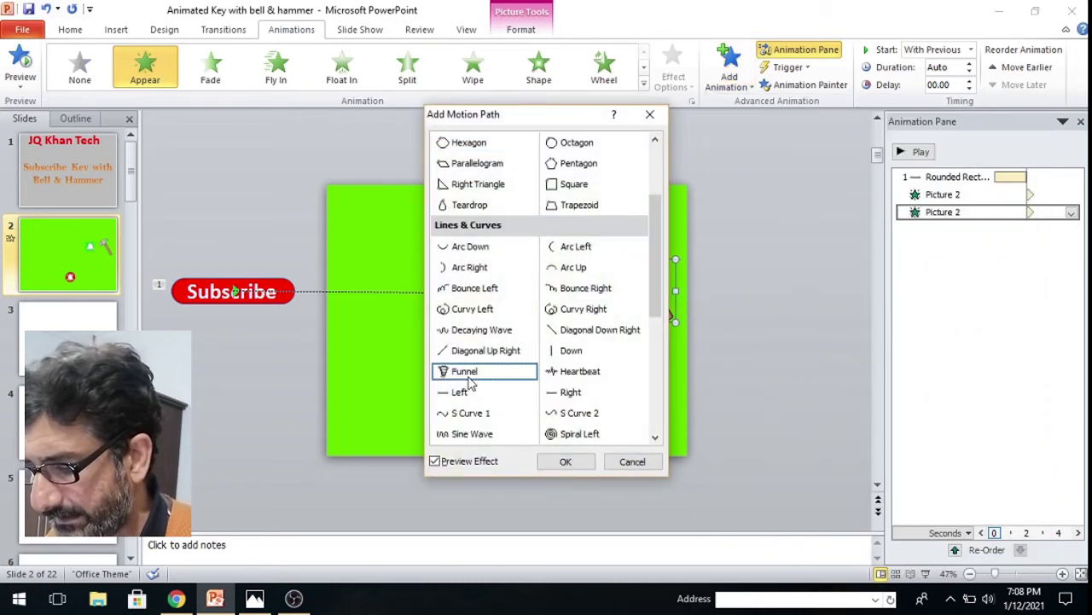
{"action": "left_click", "coordinate": [566, 461]}
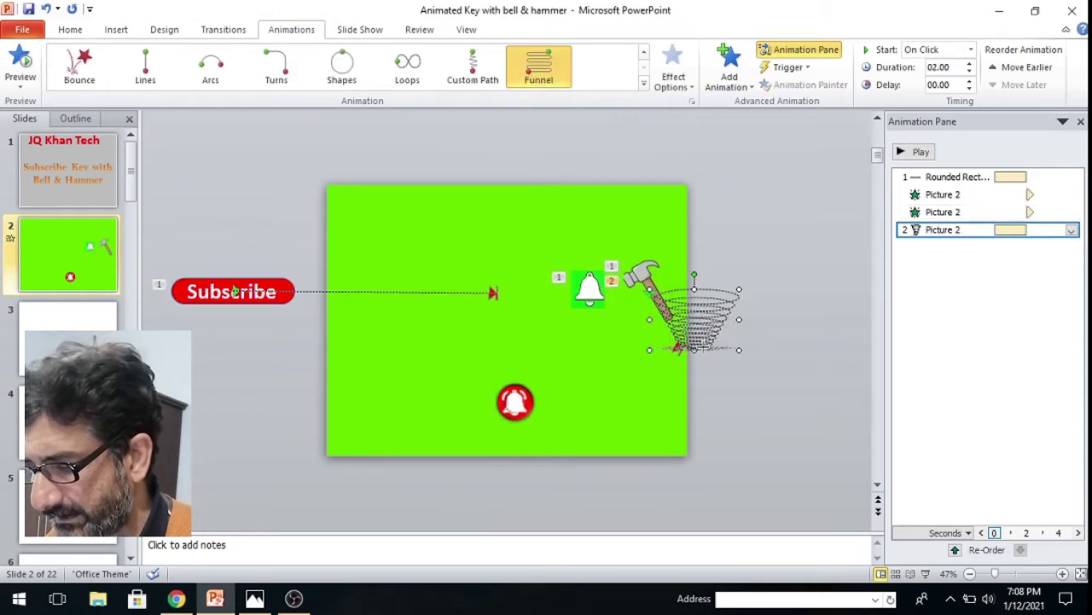
{"action": "left_click_drag", "start_coordinate": [694, 289], "coordinate": [701, 349]}
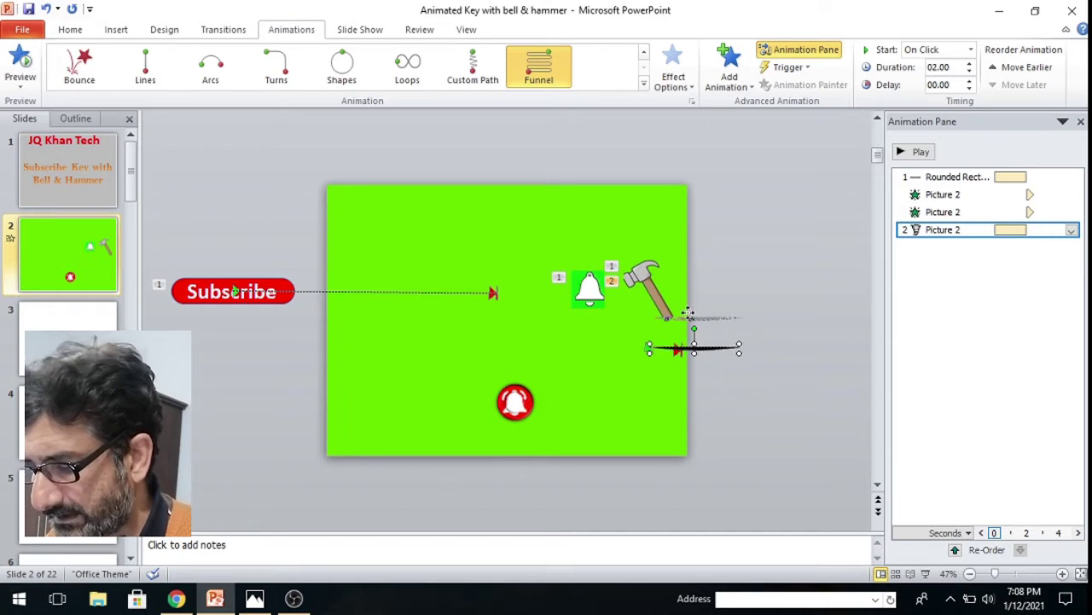
{"action": "left_click_drag", "start_coordinate": [688, 312], "coordinate": [647, 291]}
Add a Teeter emphasis effect to the white bell
{"action": "left_click", "coordinate": [589, 293]}
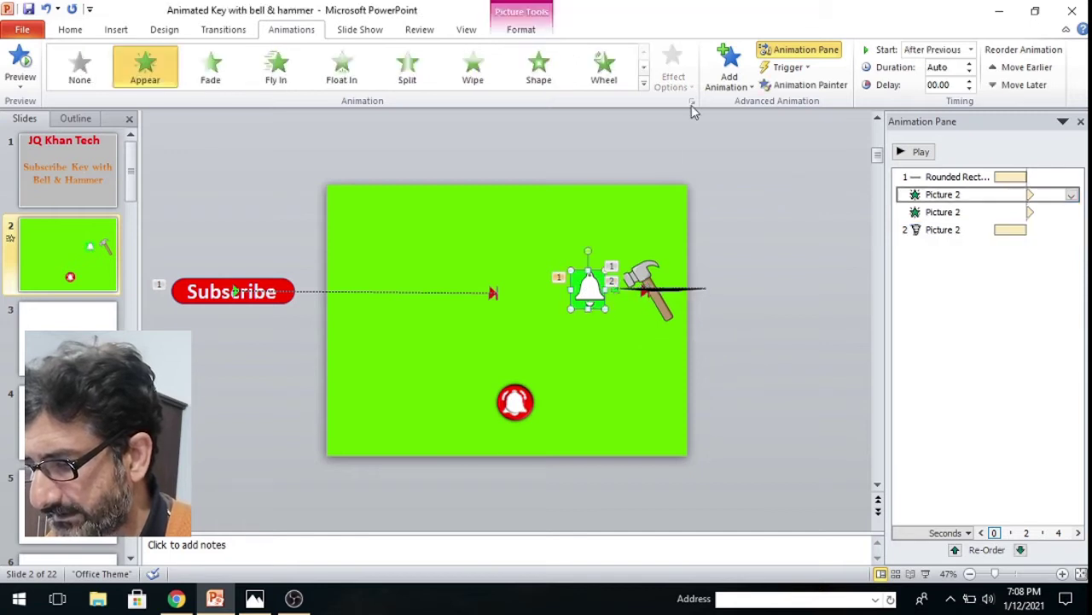
{"action": "left_click", "coordinate": [724, 66]}
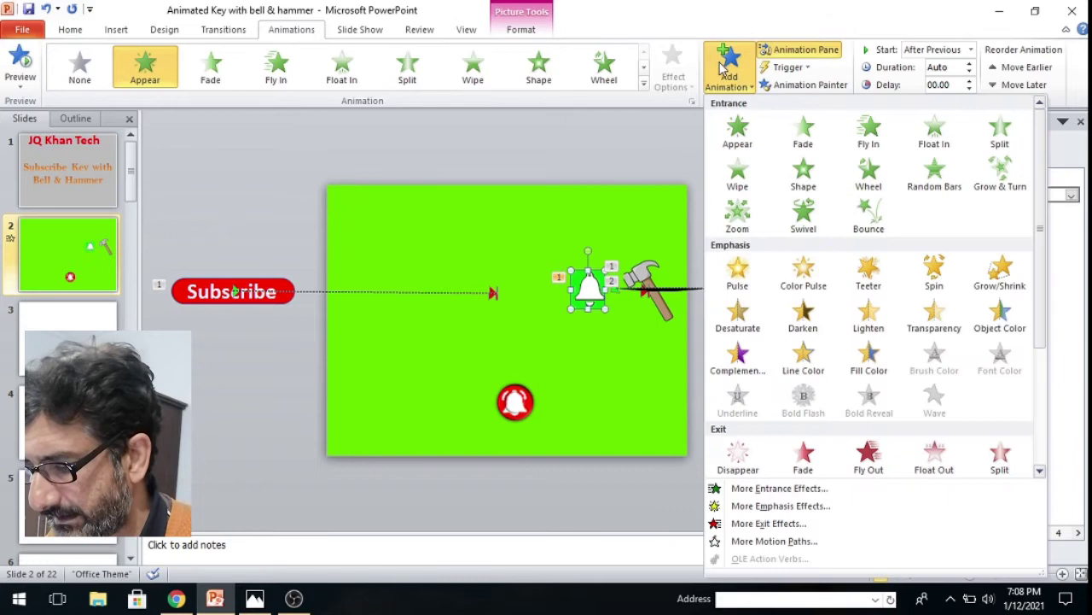
{"action": "left_click", "coordinate": [746, 506]}
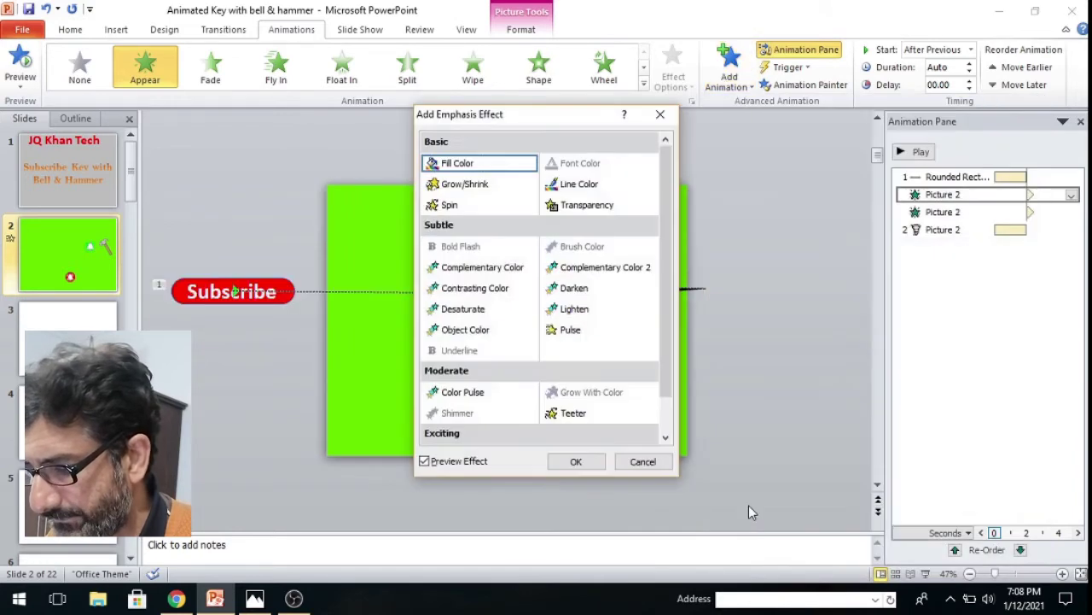
{"action": "left_click", "coordinate": [574, 413]}
{"action": "left_click", "coordinate": [576, 461]}
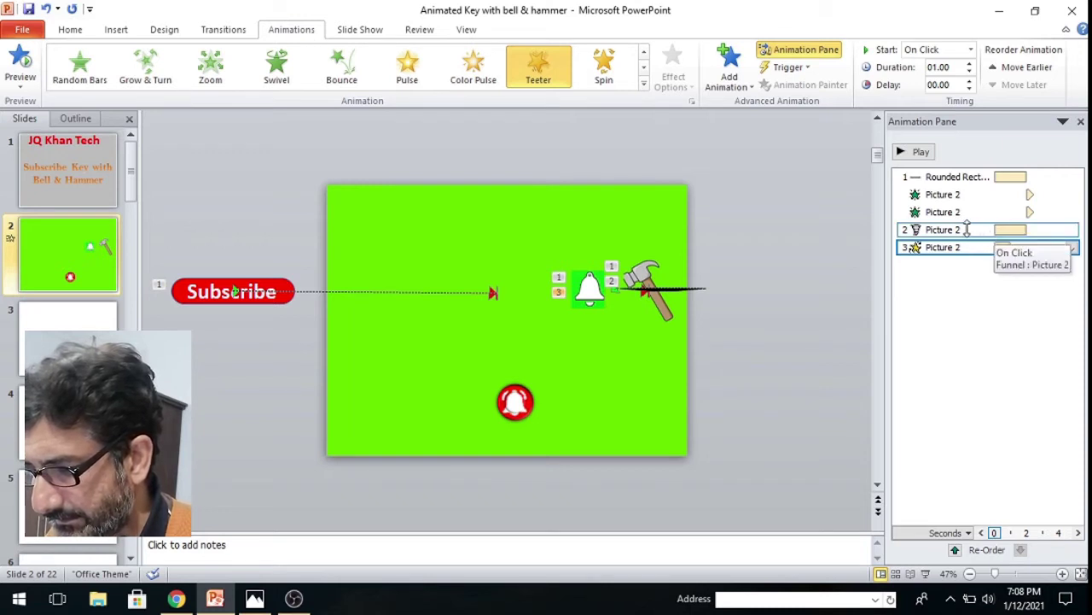
Set both the Funnel and Teeter animations to start With Previous
{"action": "left_click", "coordinate": [967, 229]}
{"action": "left_click", "coordinate": [970, 49]}
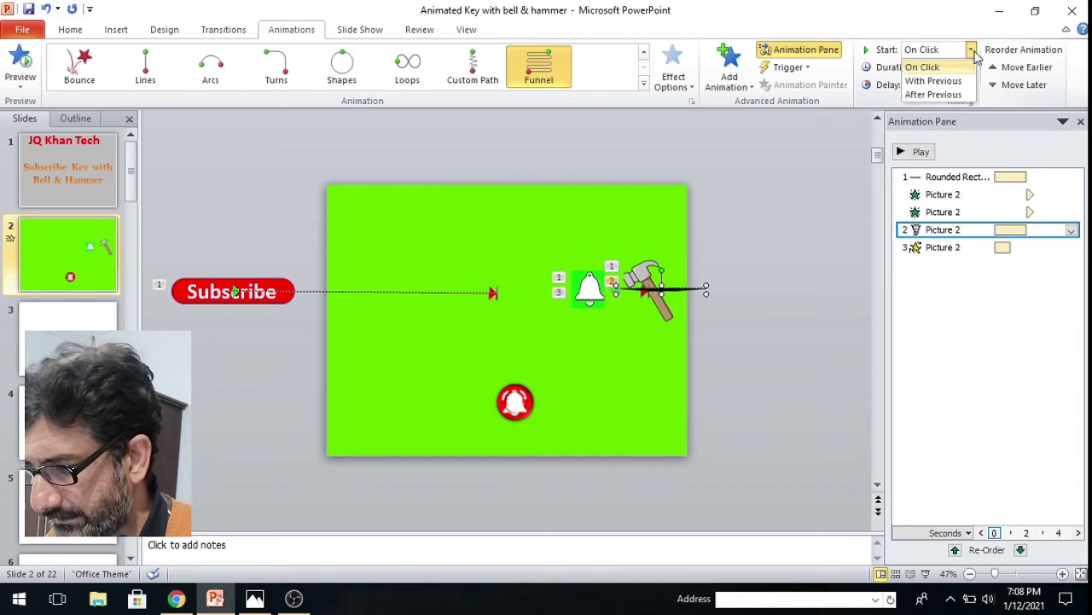
{"action": "left_click", "coordinate": [958, 81]}
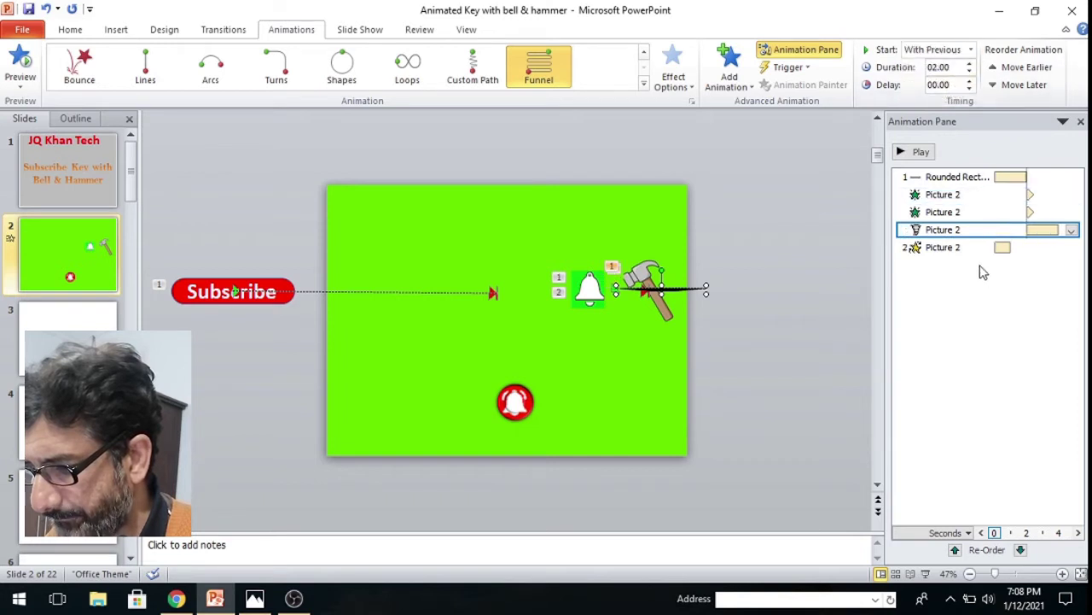
{"action": "left_click", "coordinate": [959, 246]}
{"action": "left_click", "coordinate": [971, 50]}
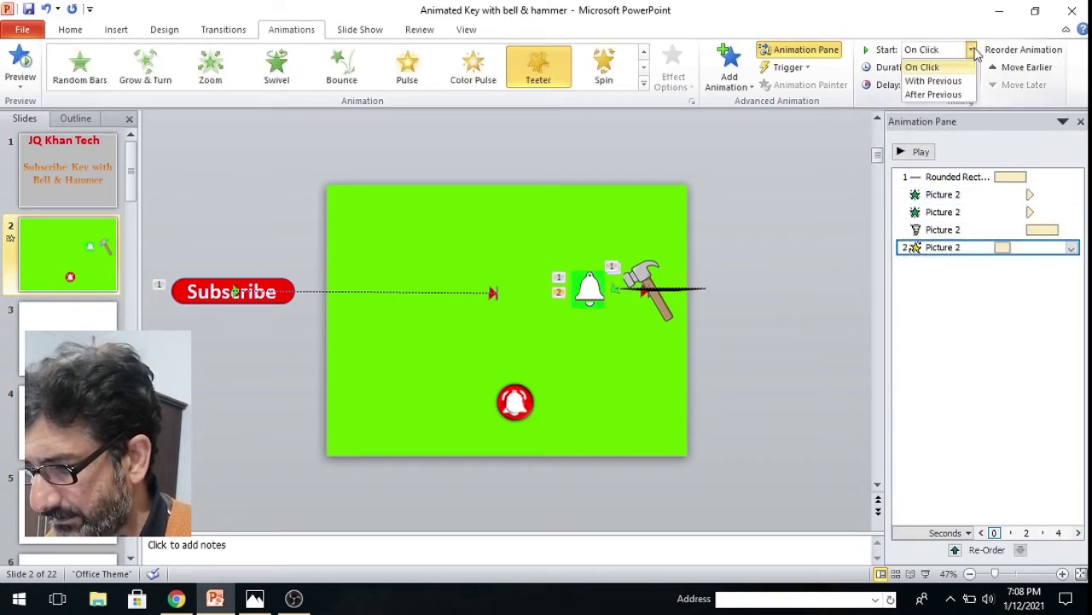
{"action": "left_click", "coordinate": [939, 80]}
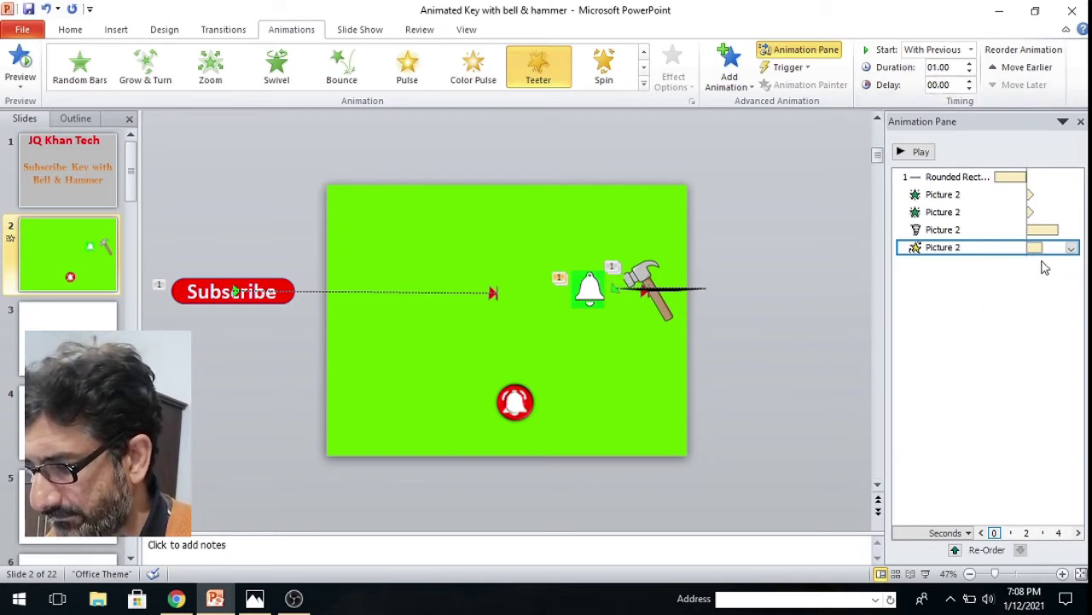
{"action": "left_click", "coordinate": [1071, 248]}
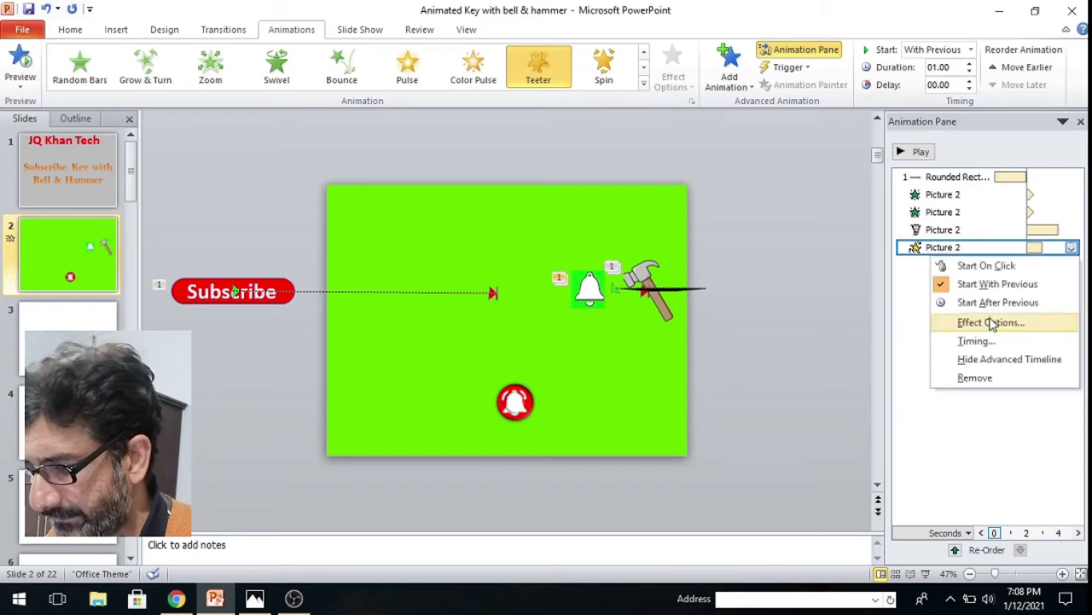
Give the Teeter a 0.5-second delay, a chimes sound and a 2-second duration
{"action": "left_click", "coordinate": [973, 341]}
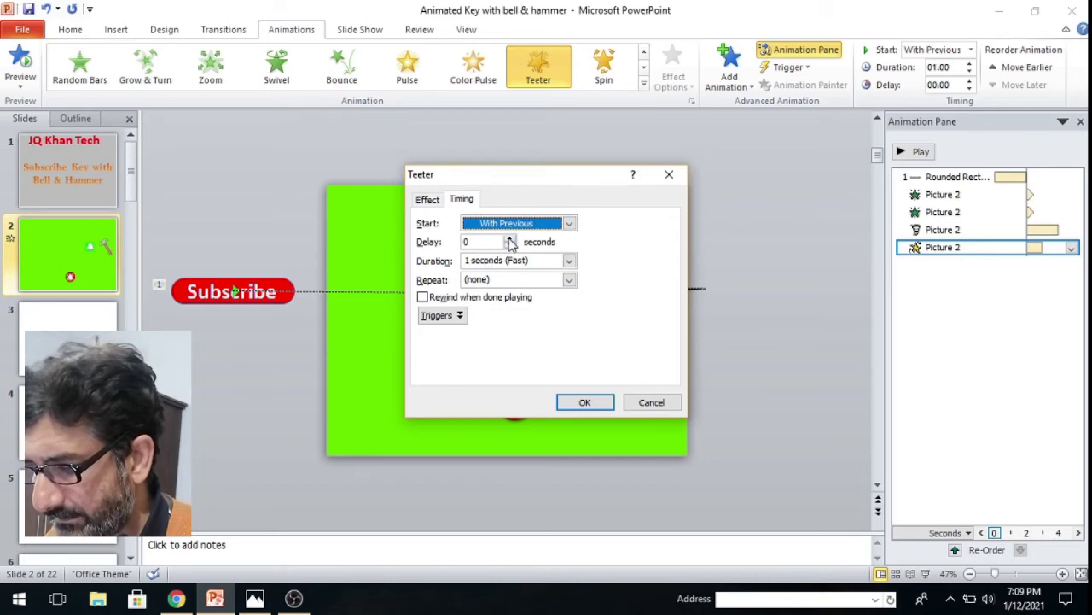
{"action": "left_click", "coordinate": [510, 239]}
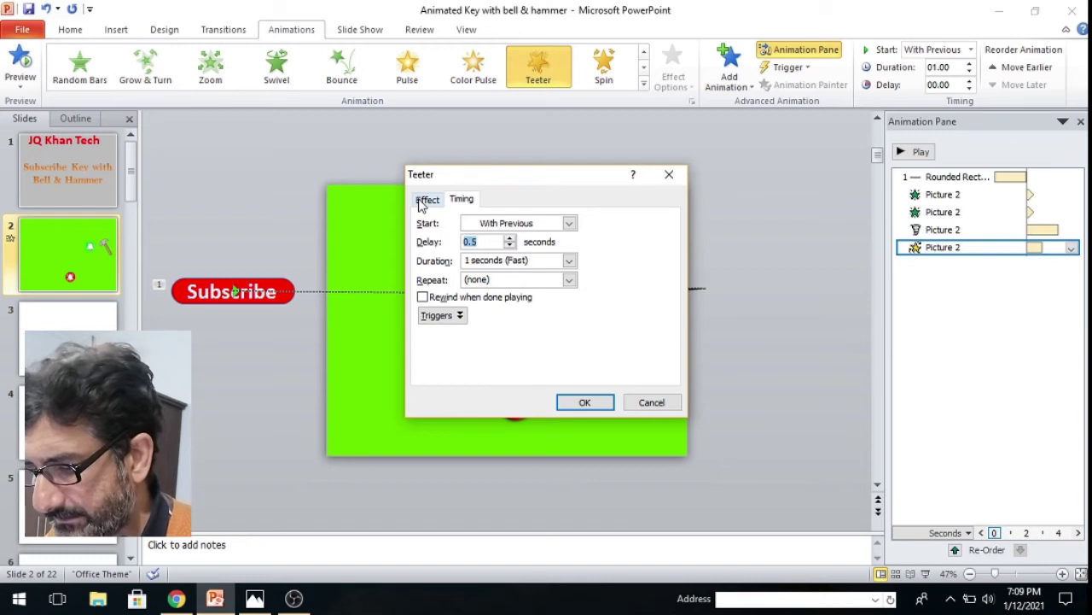
{"action": "left_click", "coordinate": [421, 202]}
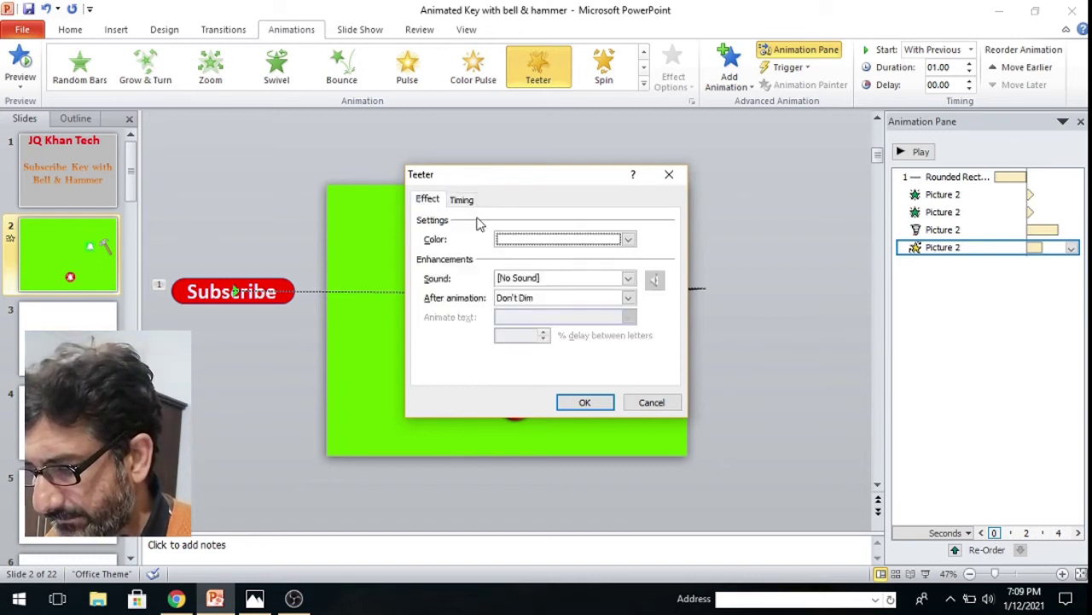
{"action": "left_click", "coordinate": [629, 279]}
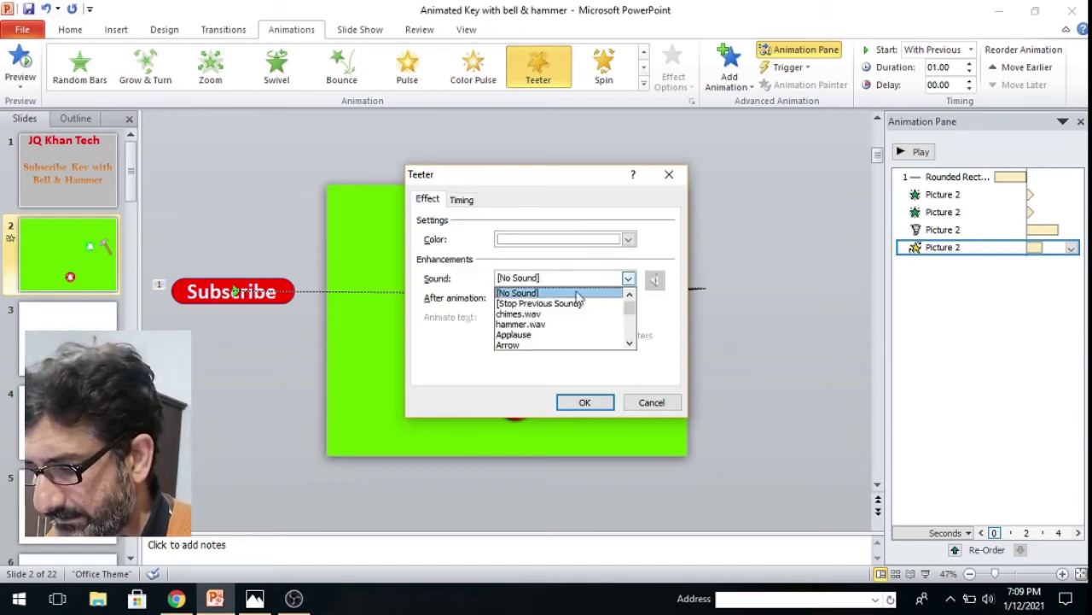
{"action": "left_click", "coordinate": [555, 314]}
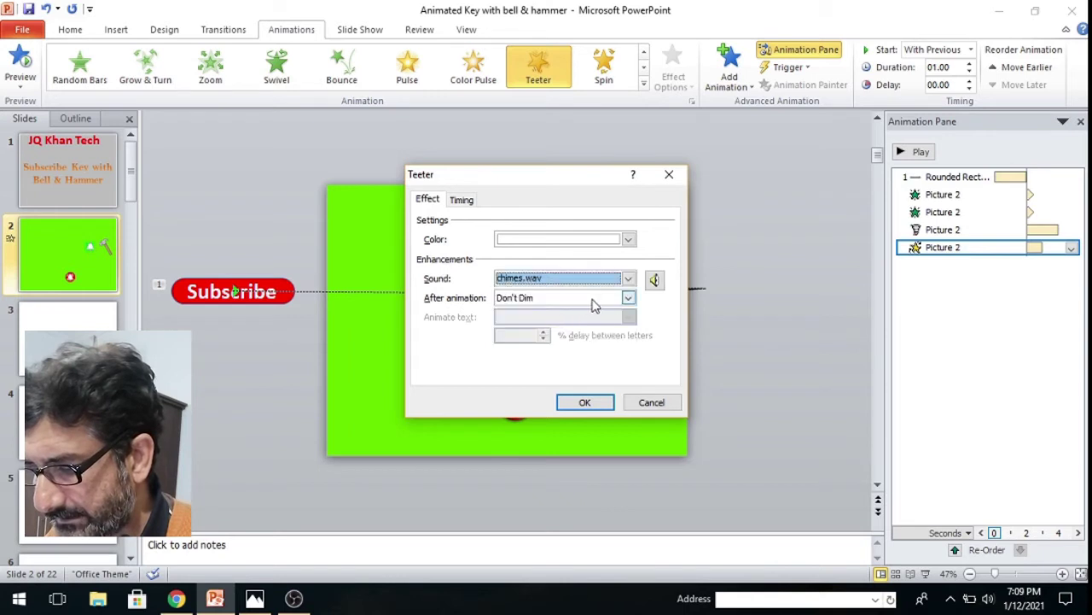
{"action": "left_click", "coordinate": [461, 200]}
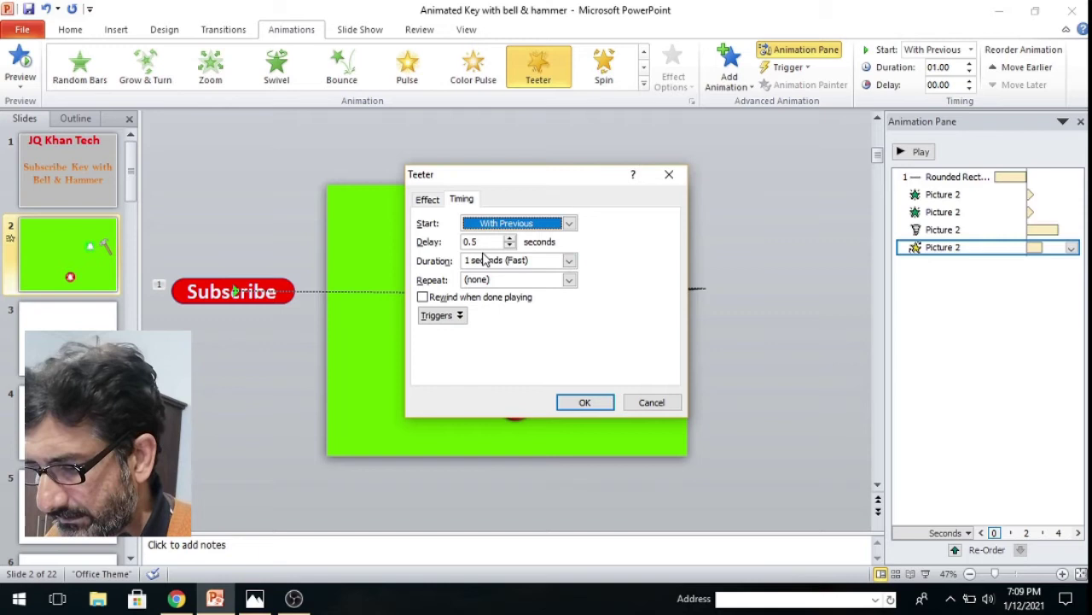
{"action": "left_click", "coordinate": [569, 260]}
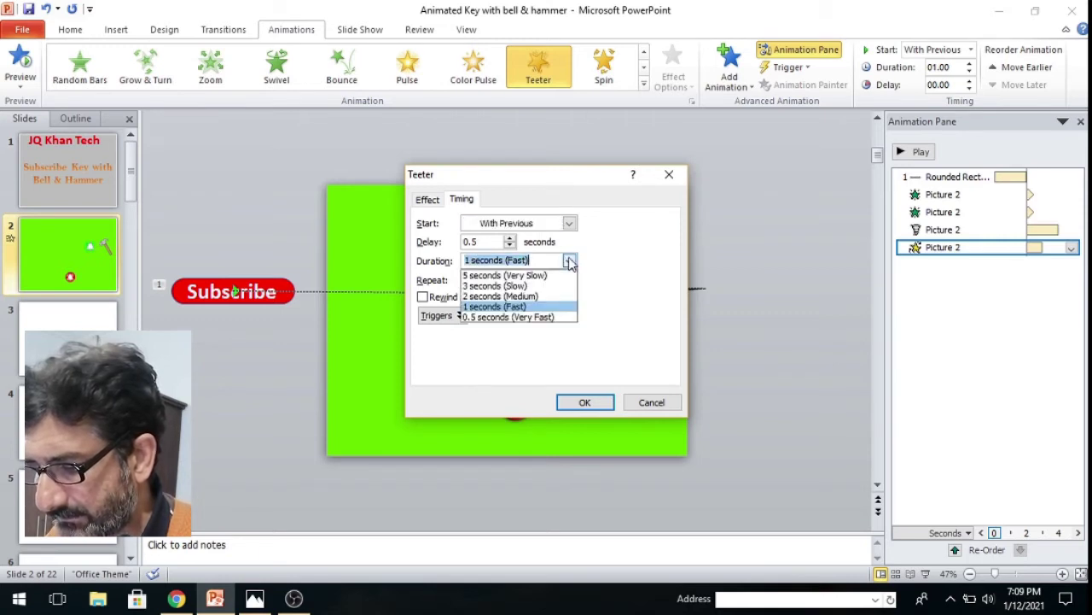
{"action": "left_click", "coordinate": [502, 299]}
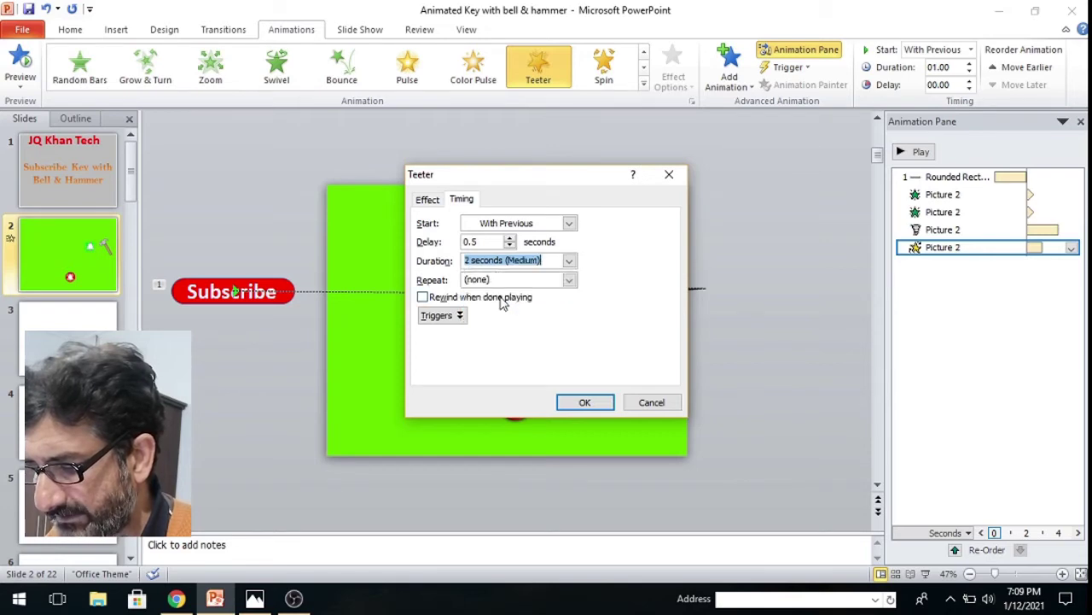
{"action": "left_click", "coordinate": [587, 402]}
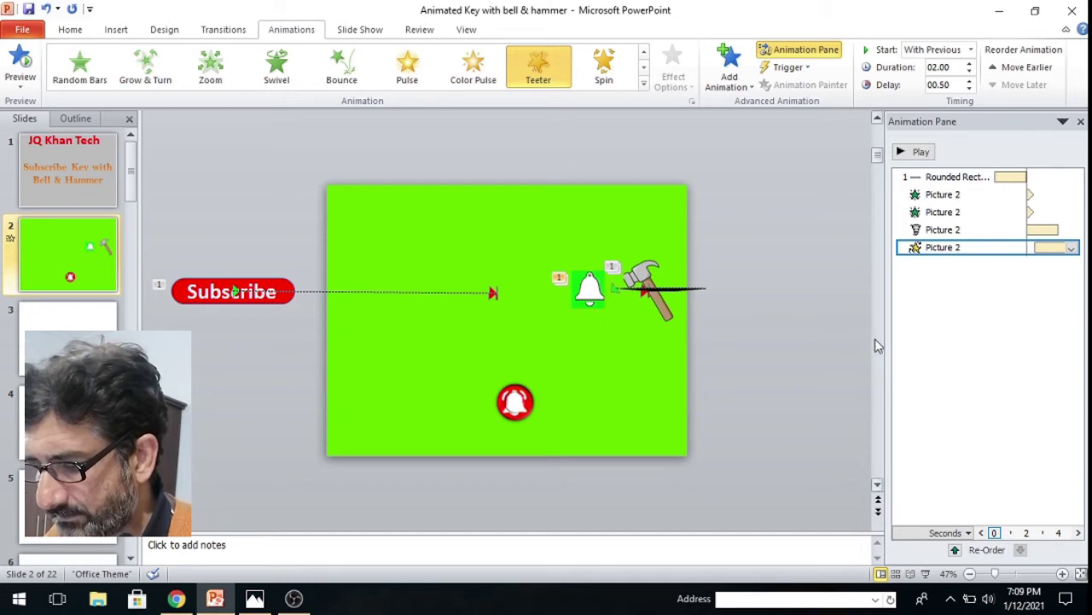
Set the Teeter to repeat 4 times with a 1-second duration
{"action": "left_click_drag", "start_coordinate": [885, 346], "coordinate": [766, 336]}
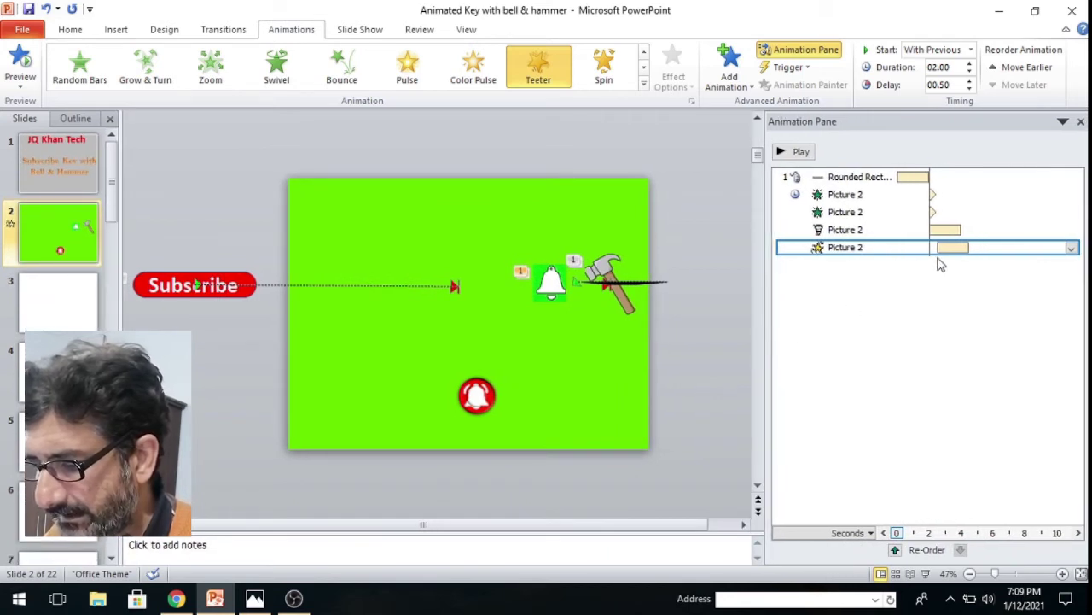
{"action": "left_click", "coordinate": [1072, 247]}
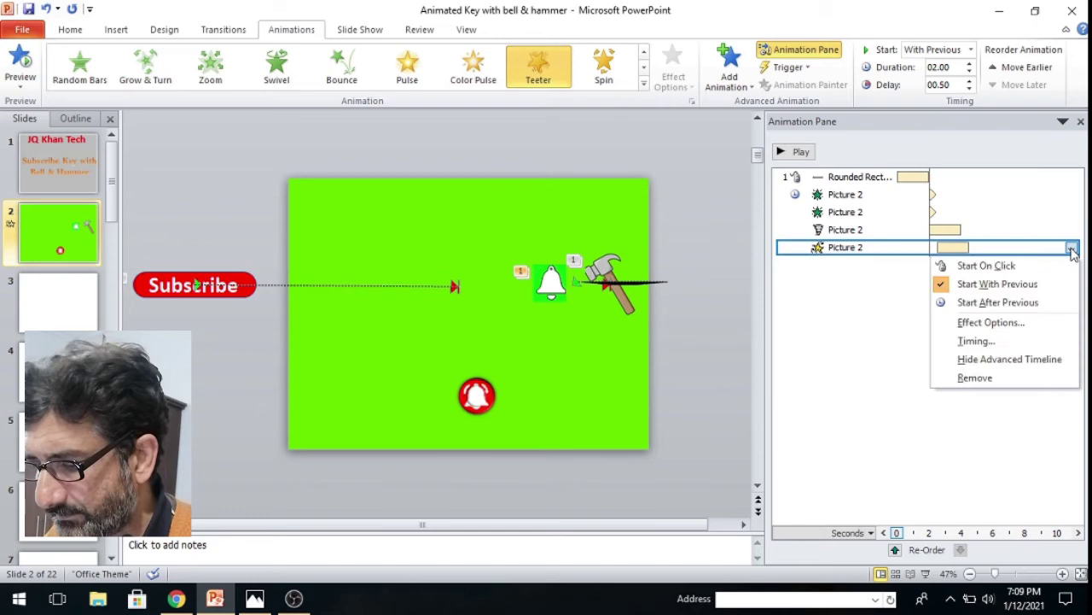
{"action": "left_click", "coordinate": [990, 322]}
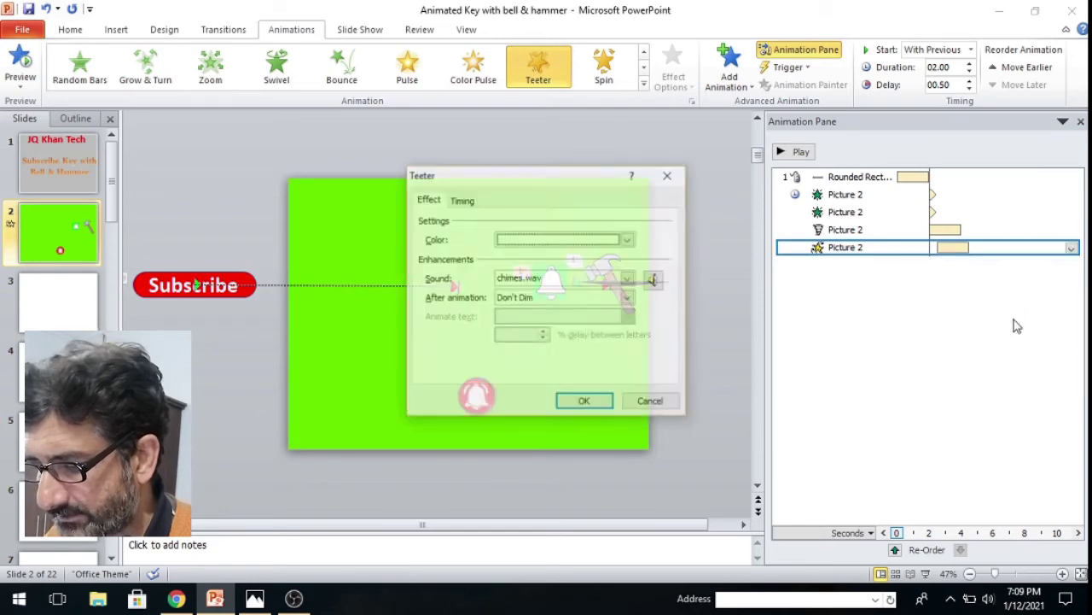
{"action": "left_click", "coordinate": [462, 200]}
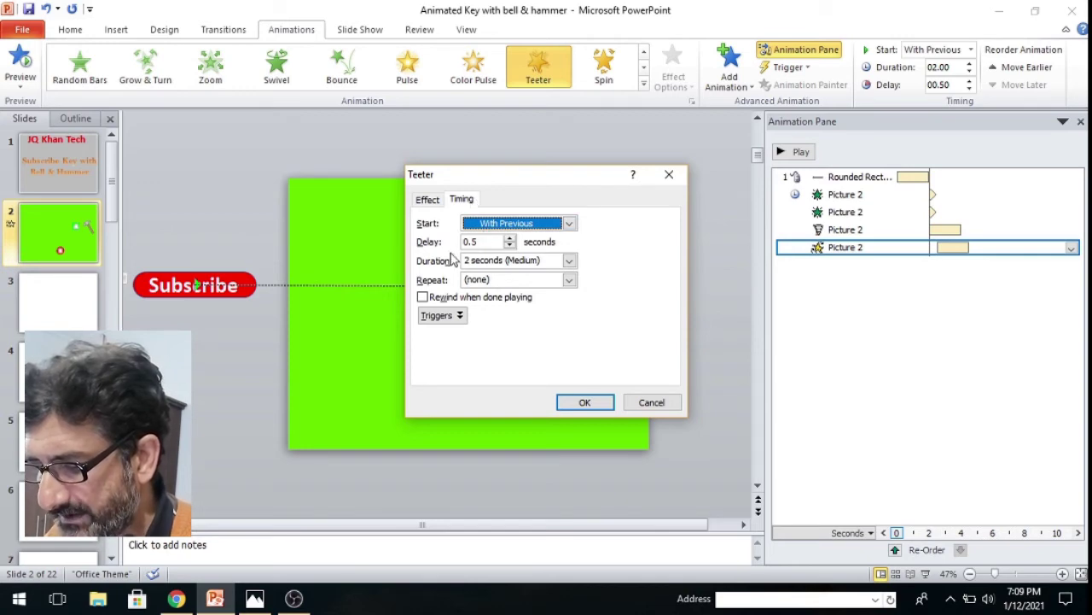
{"action": "left_click", "coordinate": [569, 281]}
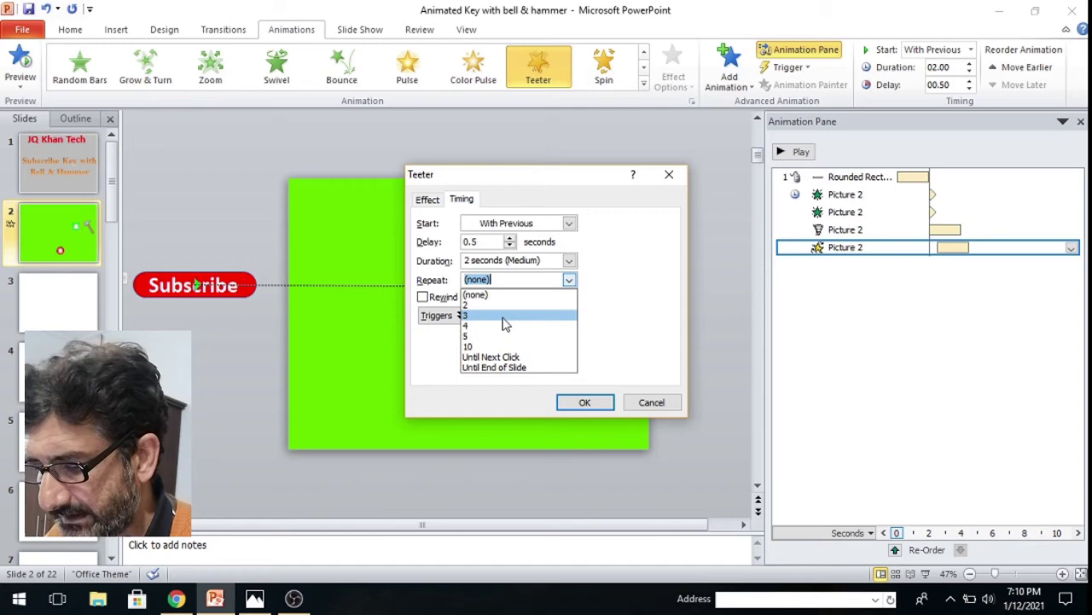
{"action": "left_click", "coordinate": [503, 316]}
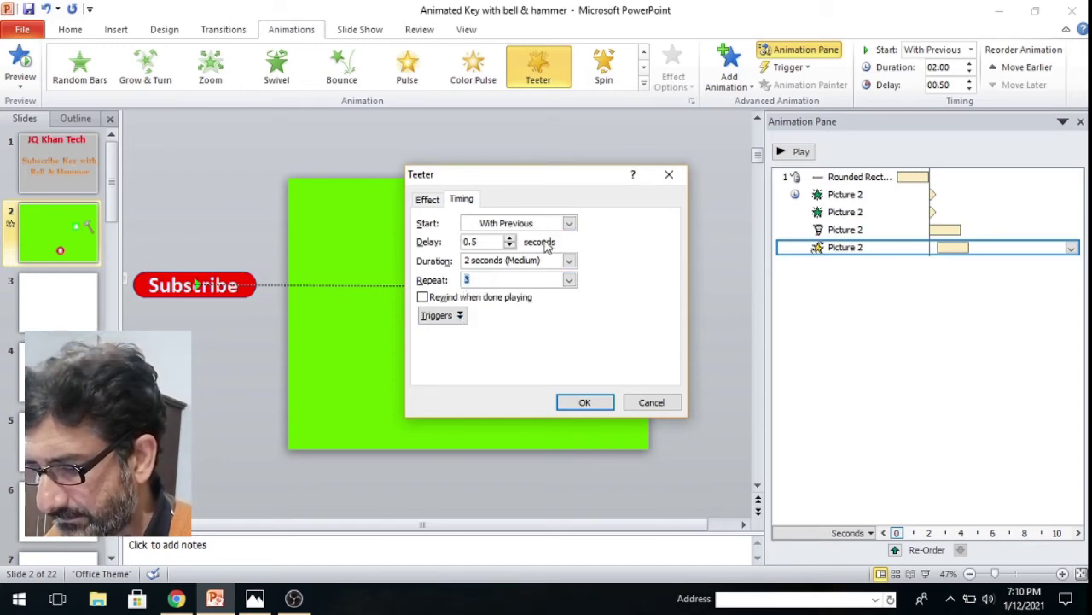
{"action": "left_click", "coordinate": [568, 280]}
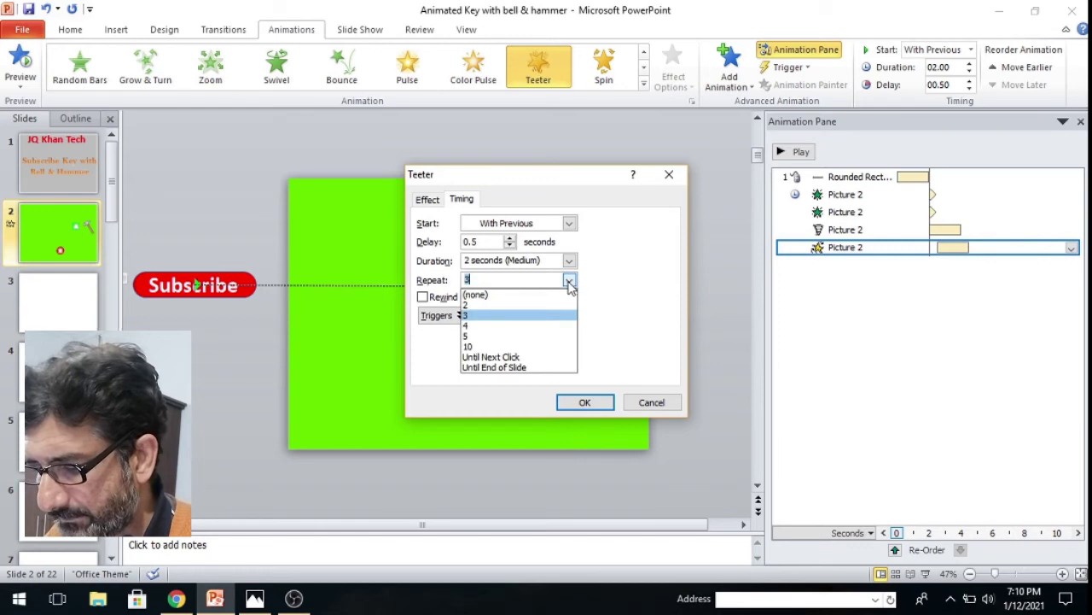
{"action": "left_click", "coordinate": [527, 327]}
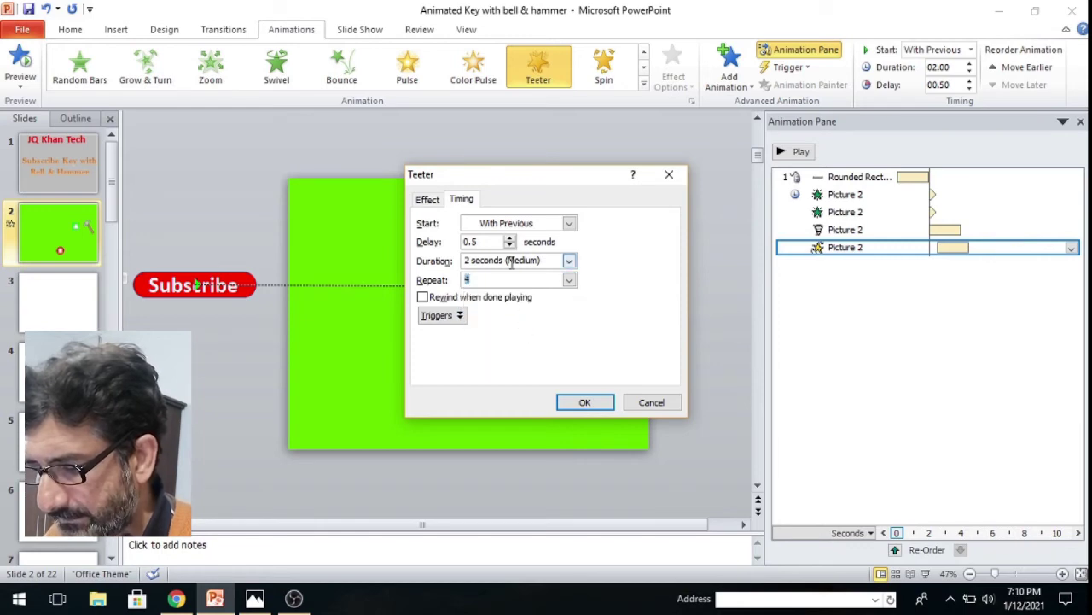
{"action": "left_click", "coordinate": [569, 262]}
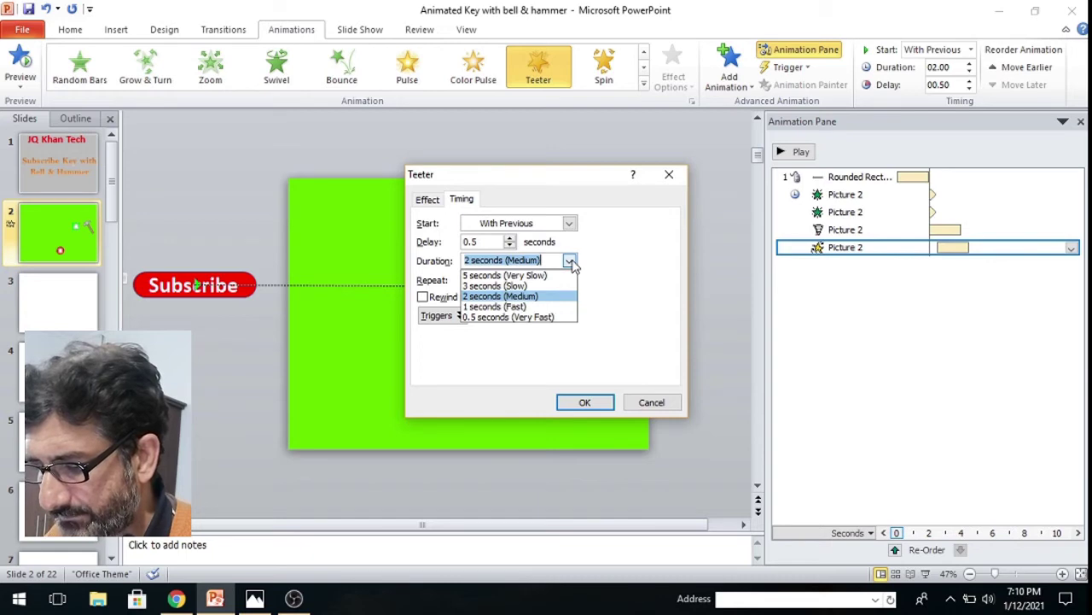
{"action": "left_click", "coordinate": [522, 307]}
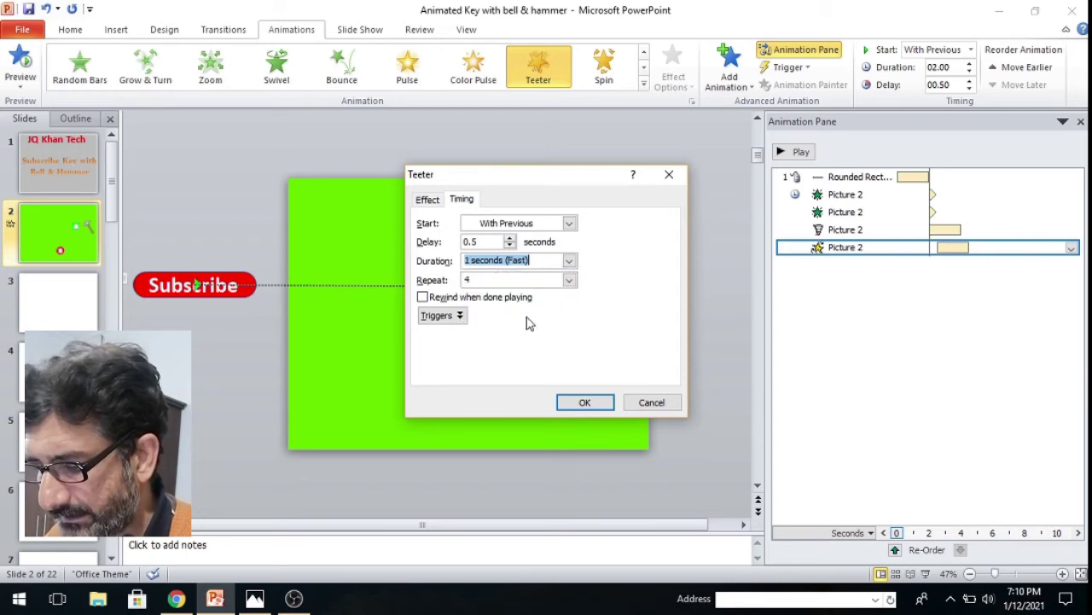
{"action": "left_click", "coordinate": [586, 402]}
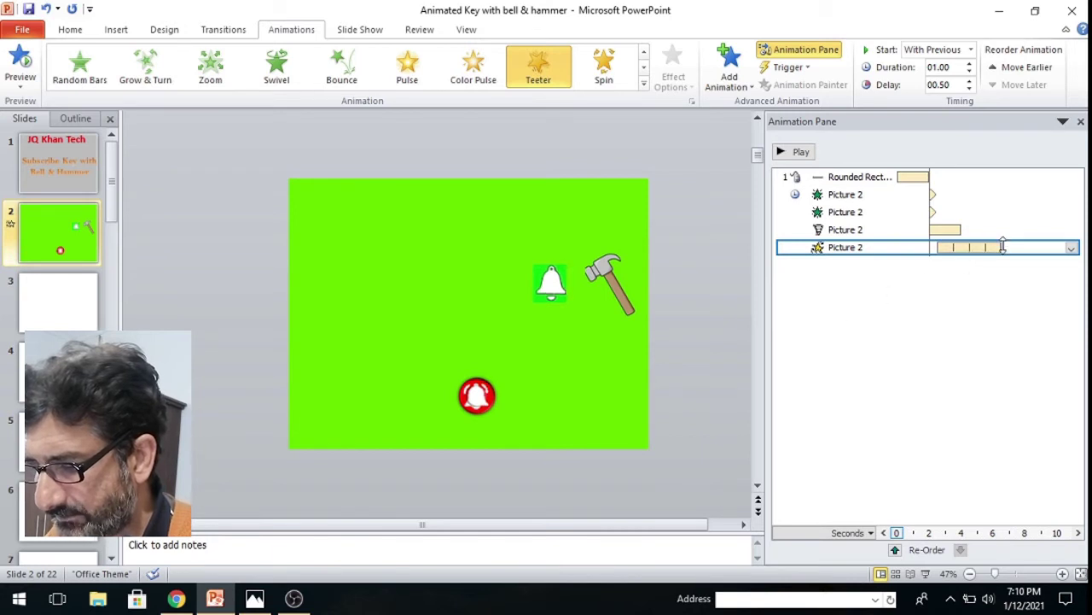
Shorten the Teeter bar on the timeline and preview the slide's animations
{"action": "left_click_drag", "start_coordinate": [1003, 246], "coordinate": [964, 253]}
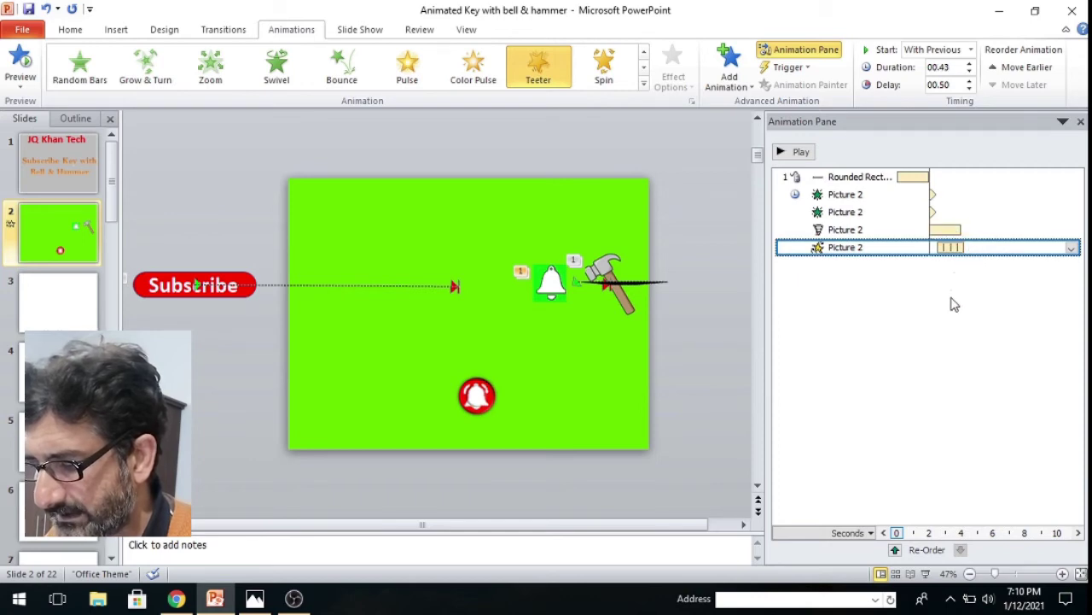
{"action": "left_click", "coordinate": [715, 186]}
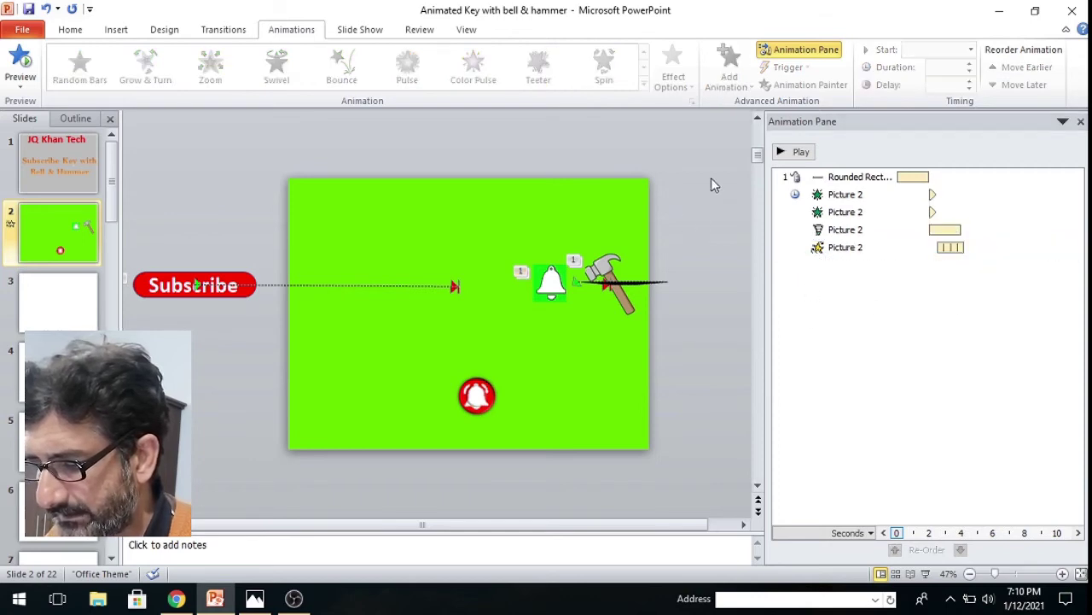
{"action": "left_click", "coordinate": [794, 152]}
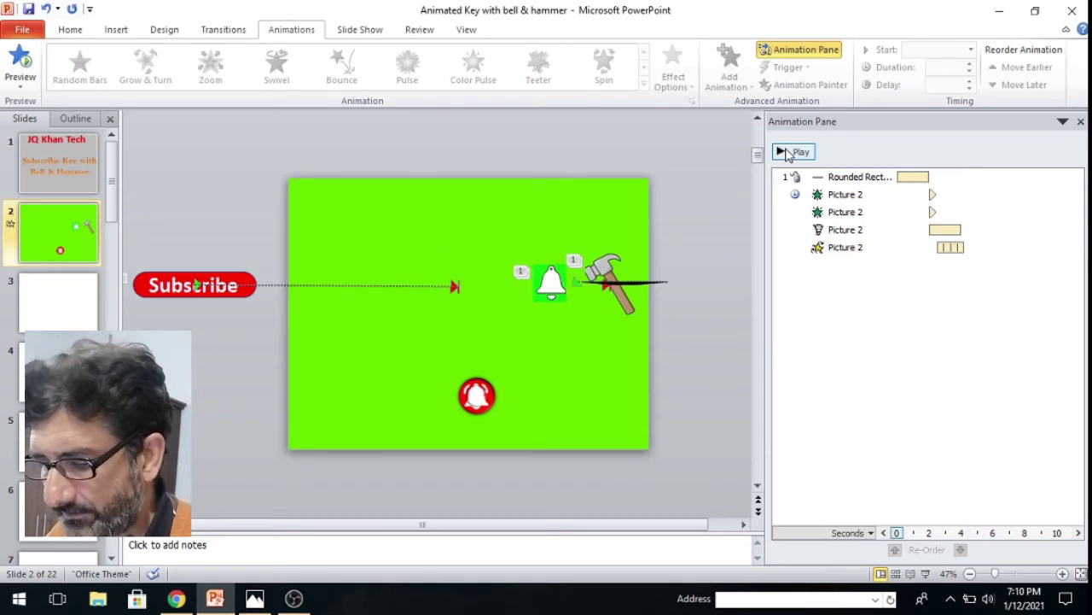
{"action": "left_click", "coordinate": [613, 271]}
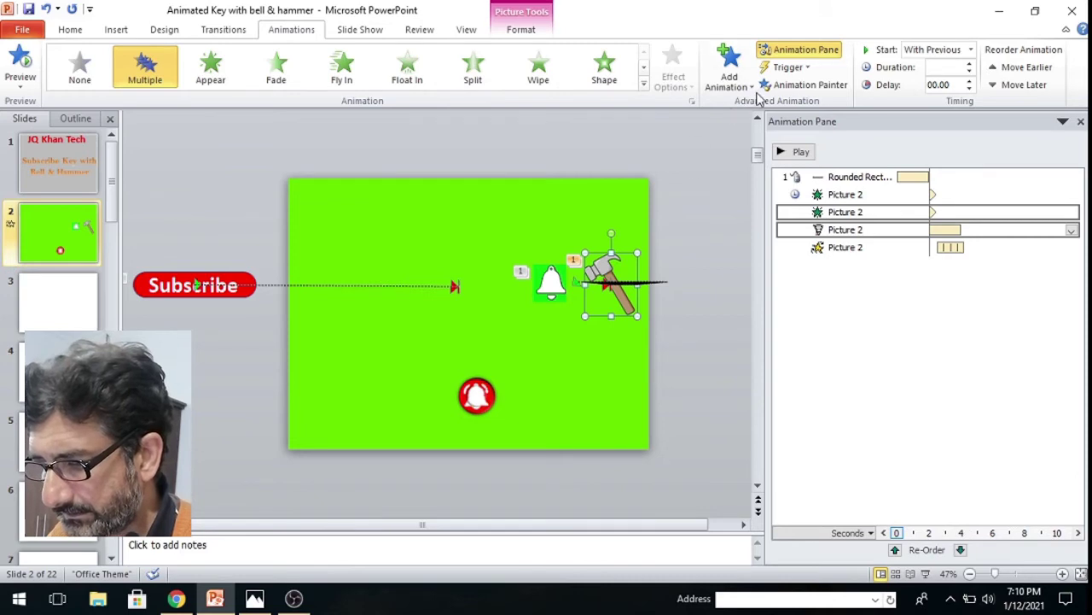
Give the hammer a Boomerang exit effect that starts After Previous
{"action": "left_click", "coordinate": [741, 84]}
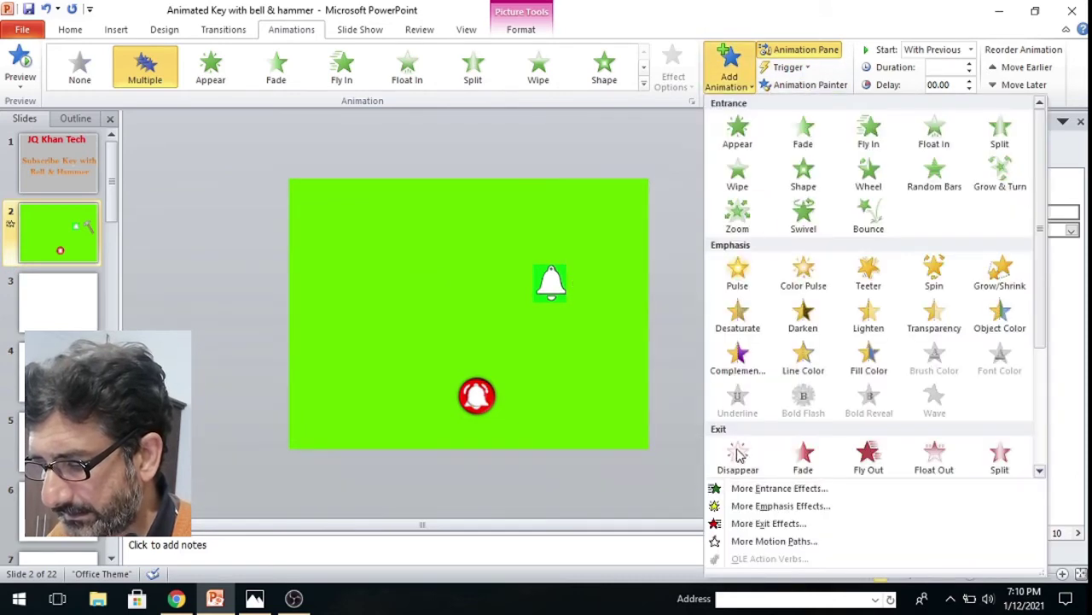
{"action": "left_click", "coordinate": [770, 524]}
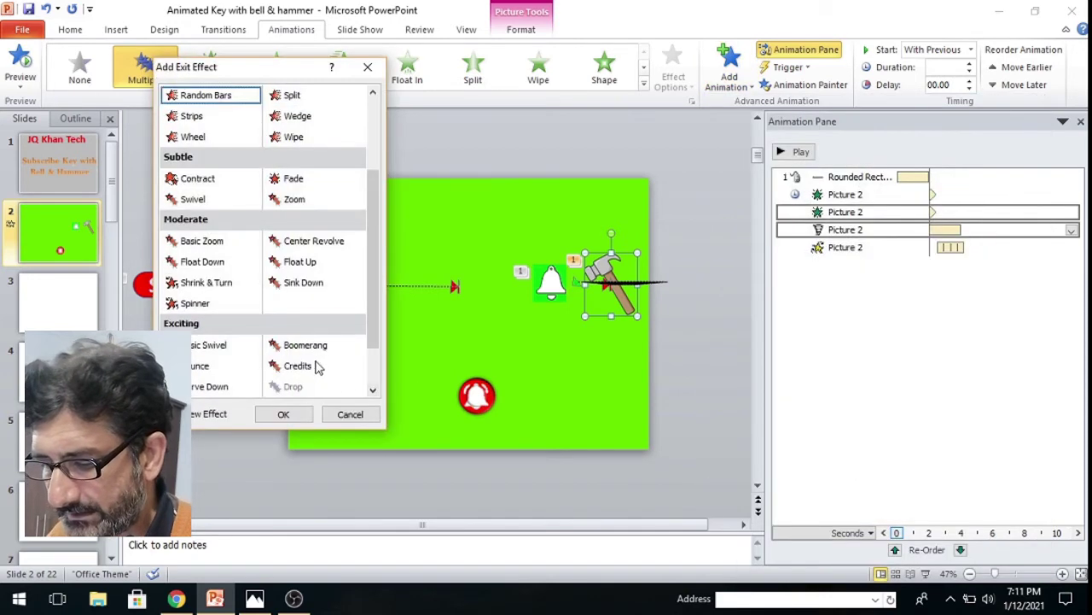
{"action": "left_click", "coordinate": [305, 348]}
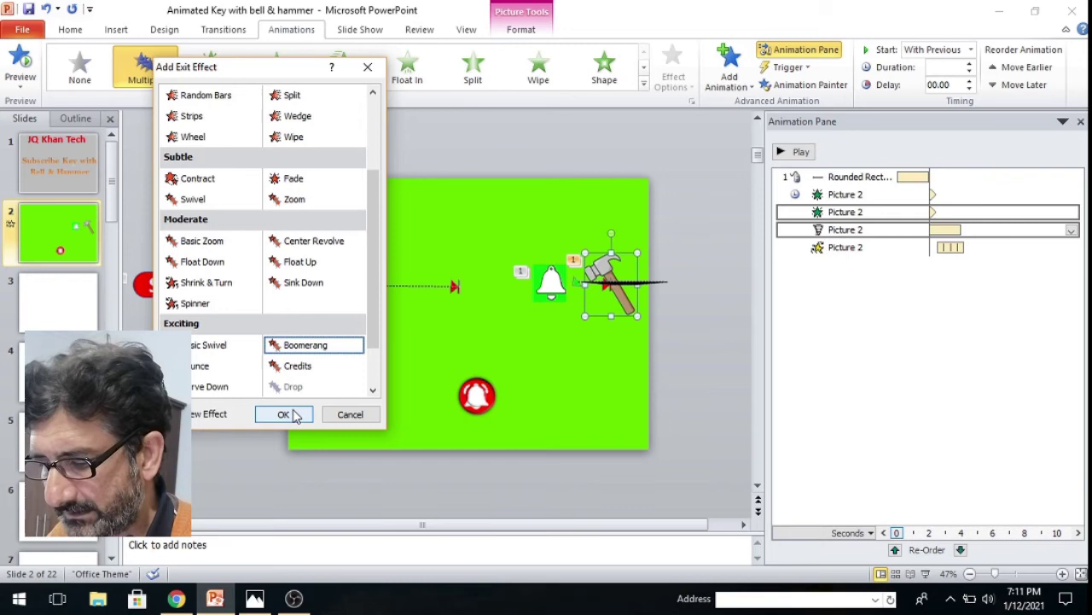
{"action": "left_click", "coordinate": [284, 414]}
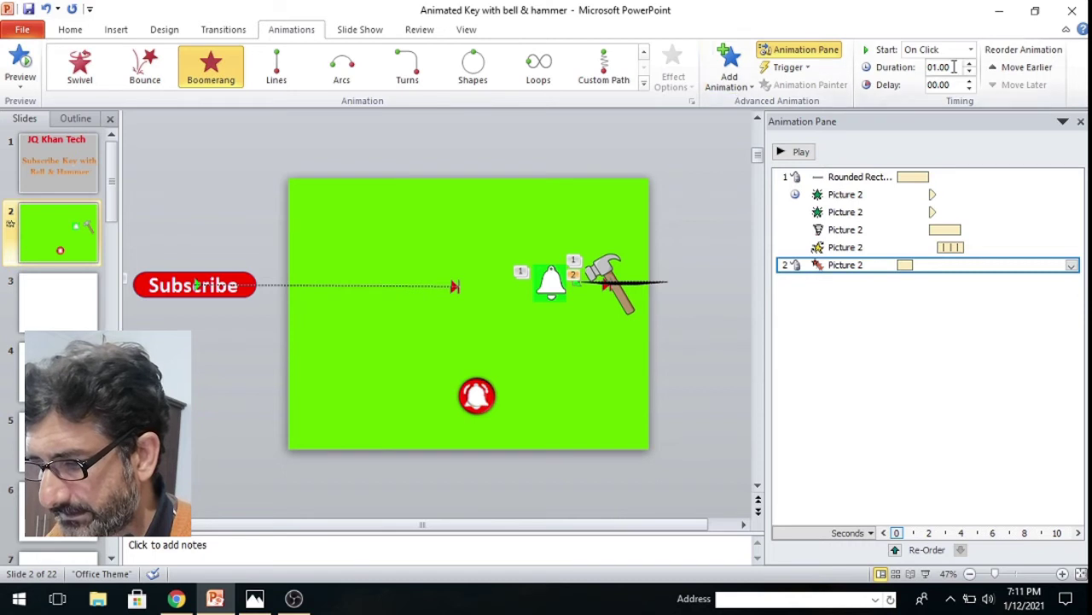
{"action": "left_click", "coordinate": [971, 50]}
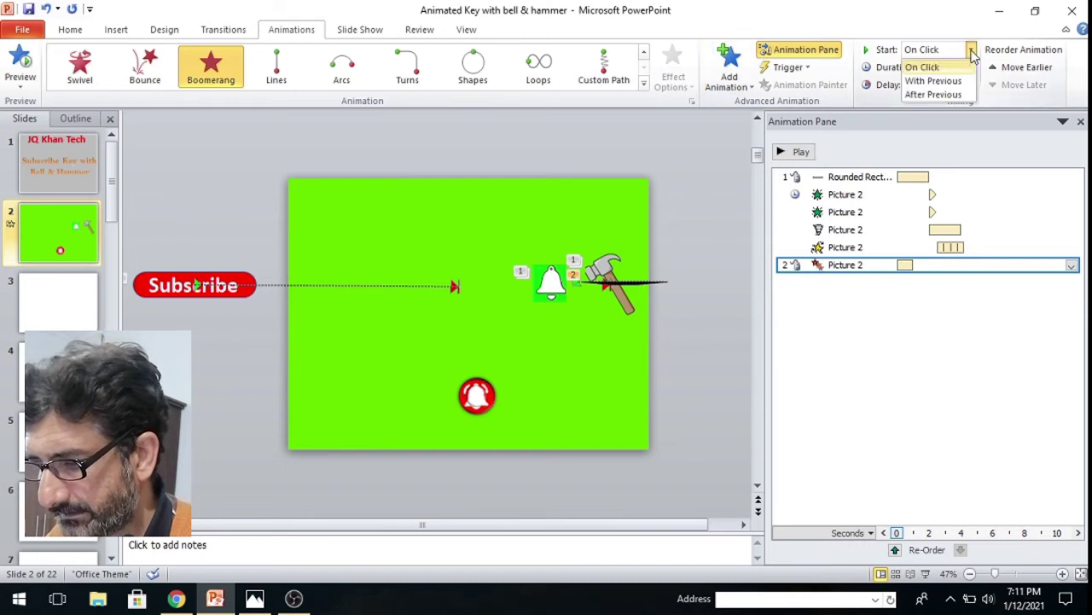
{"action": "left_click", "coordinate": [934, 94]}
{"action": "left_click", "coordinate": [547, 288]}
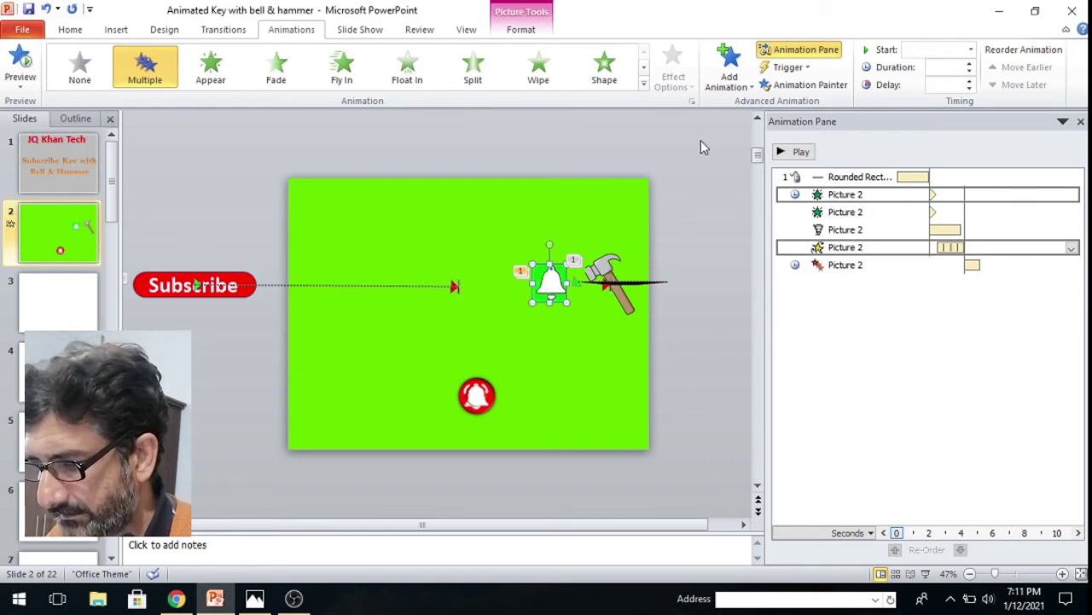
Add a Disappear exit to the white bell, starting With Previous
{"action": "left_click", "coordinate": [731, 78]}
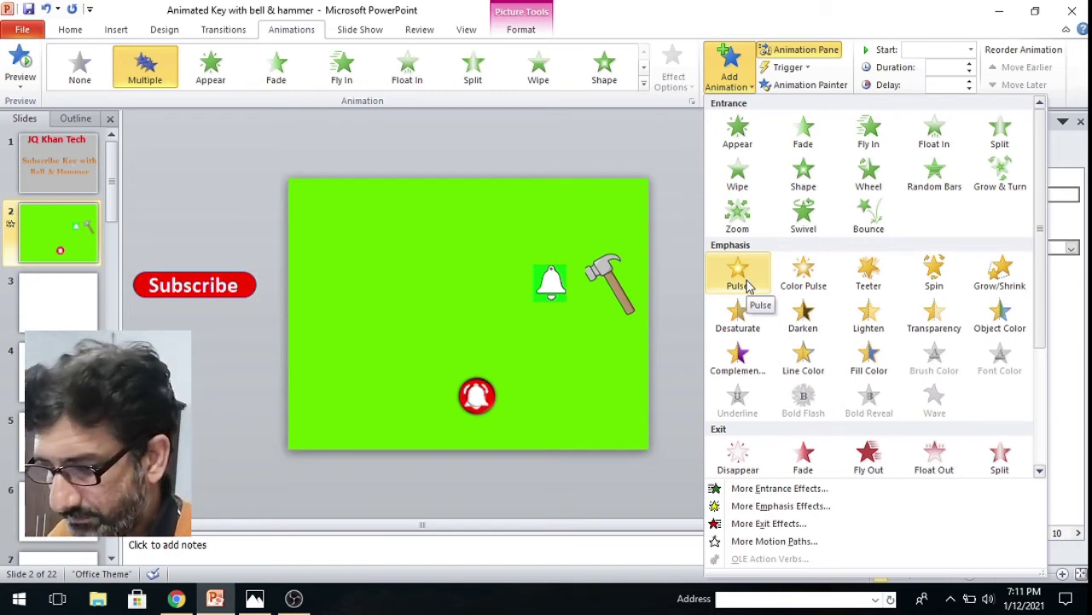
{"action": "left_click", "coordinate": [739, 449]}
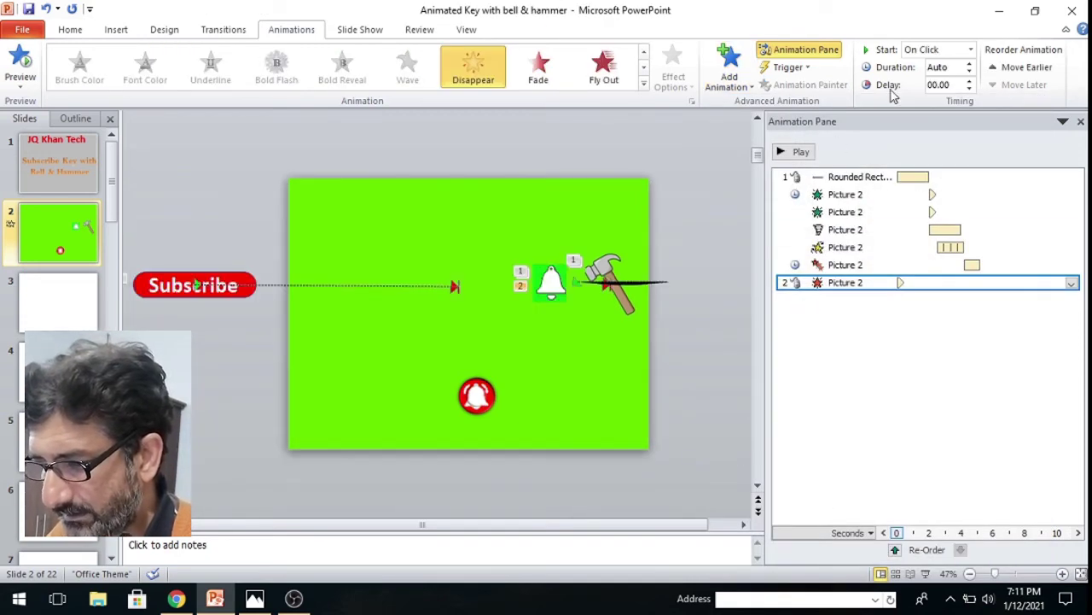
{"action": "left_click", "coordinate": [971, 49]}
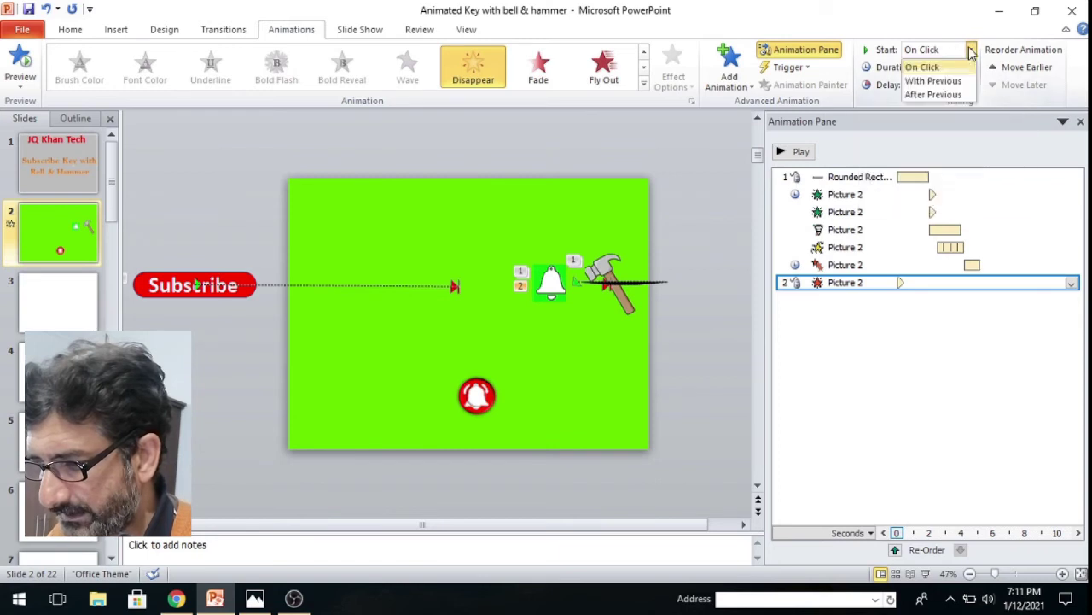
{"action": "left_click", "coordinate": [933, 81]}
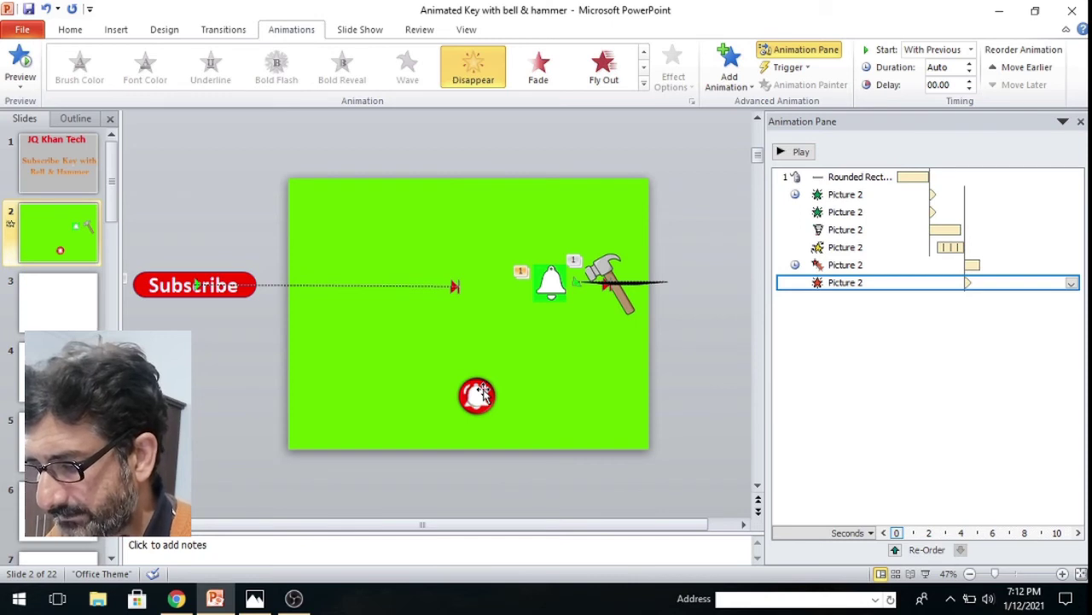
Move the red bell over the white bell and give it an Appear entrance With Previous
{"action": "left_click_drag", "start_coordinate": [483, 391], "coordinate": [556, 287]}
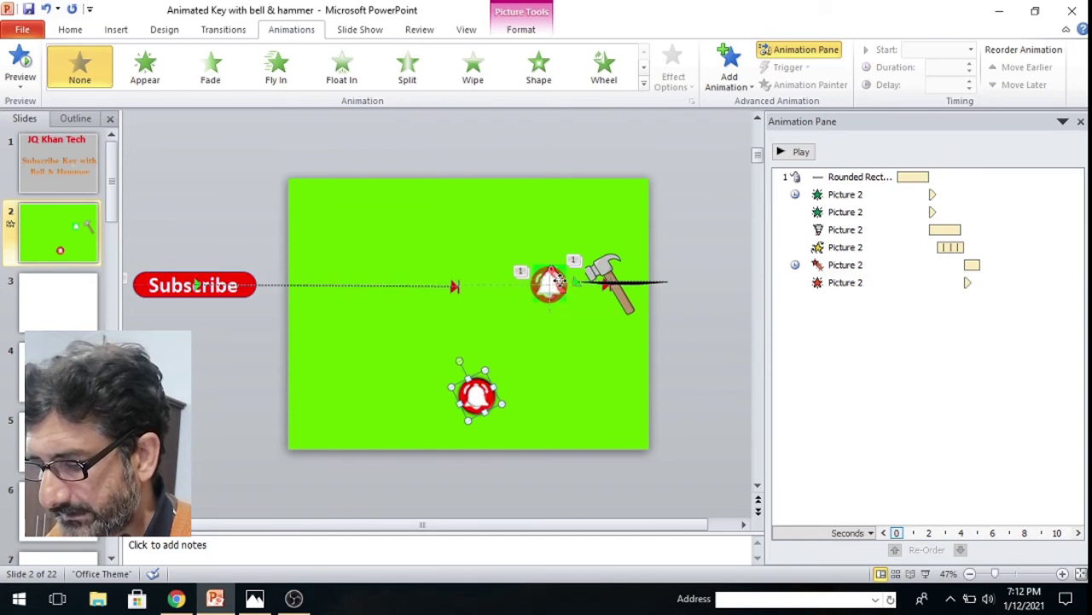
{"action": "mouse_move", "coordinate": [556, 286]}
{"action": "left_mouse_down"}
{"action": "mouse_move", "coordinate": [556, 271]}
{"action": "mouse_move", "coordinate": [561, 280]}
{"action": "left_mouse_up"}
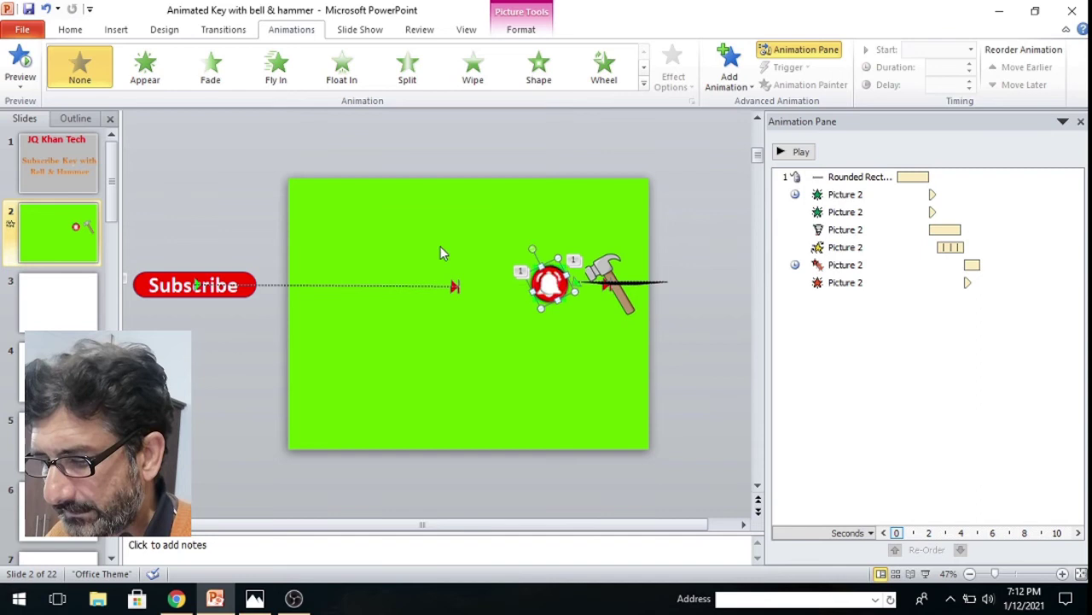
{"action": "left_click", "coordinate": [145, 68]}
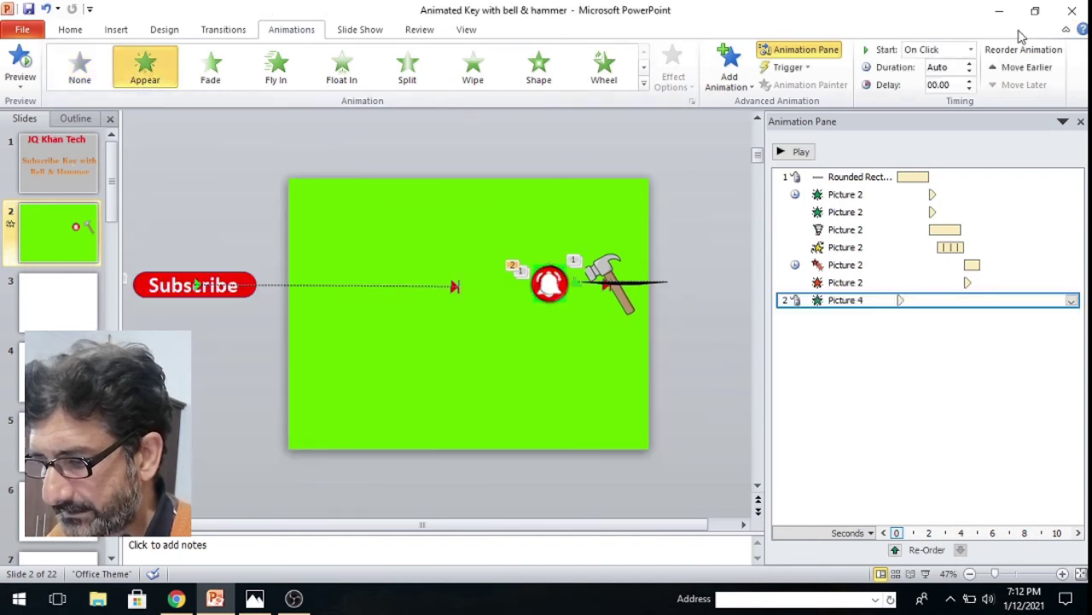
{"action": "left_click", "coordinate": [972, 51]}
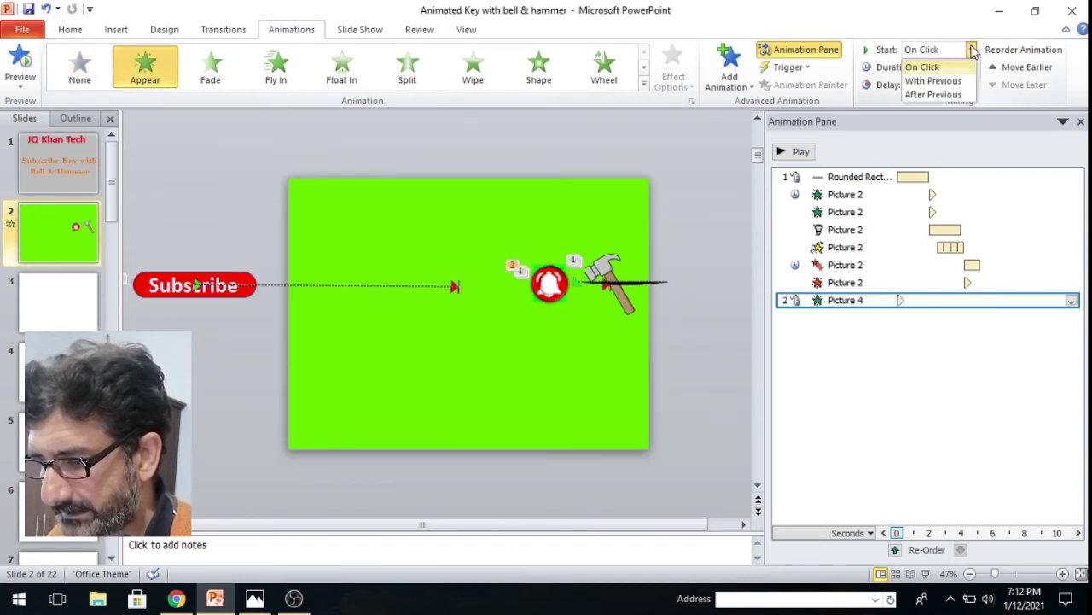
{"action": "left_click", "coordinate": [939, 81]}
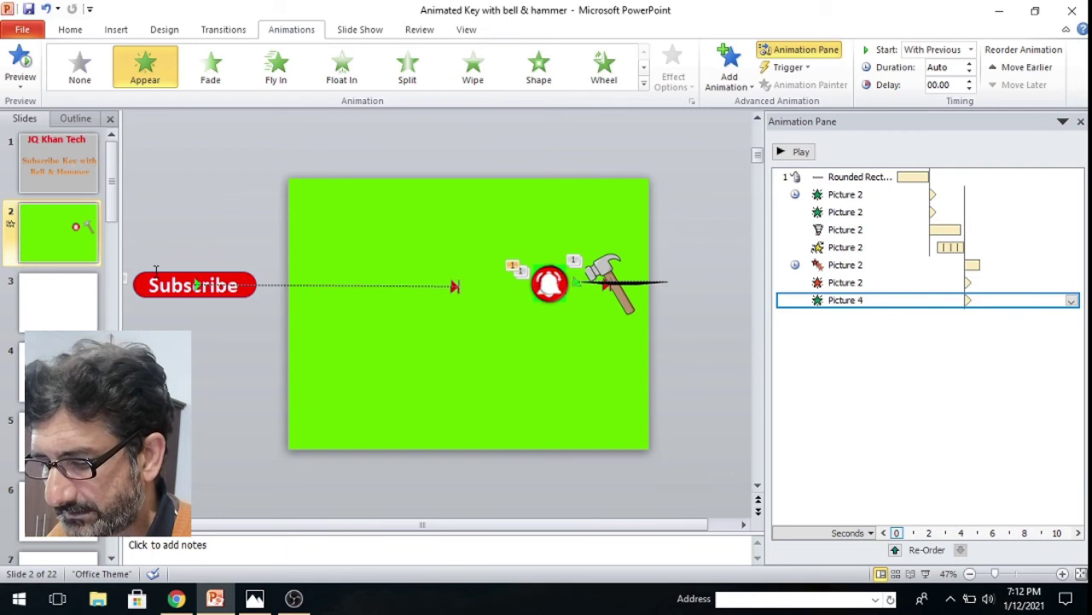
Give the Subscribe button a Dissolve Out exit effect set to start With Previous
{"action": "left_click", "coordinate": [156, 272]}
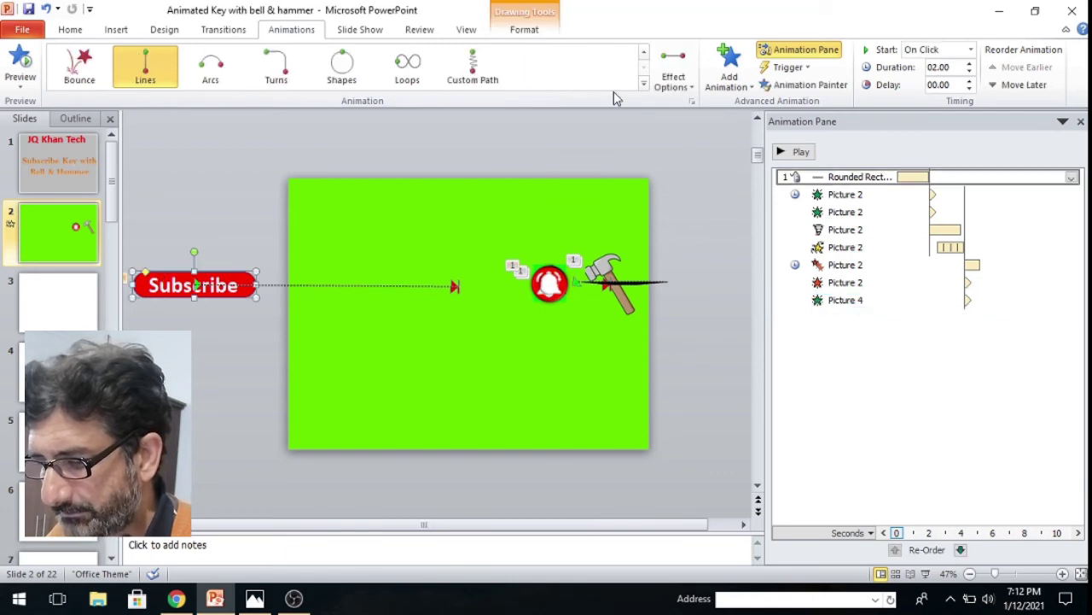
{"action": "left_click", "coordinate": [727, 70]}
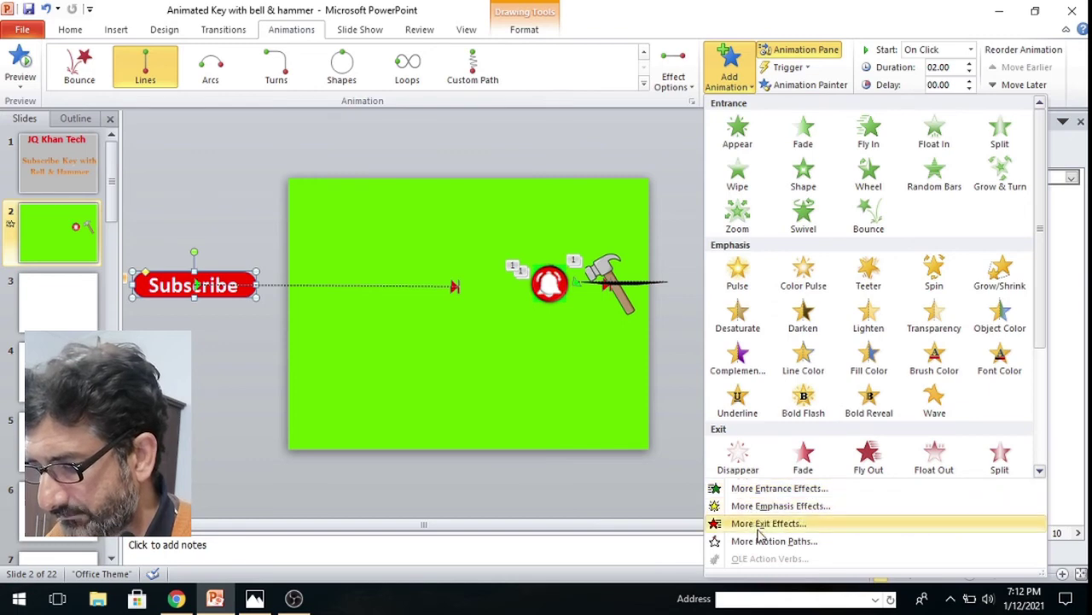
{"action": "left_click", "coordinate": [758, 525]}
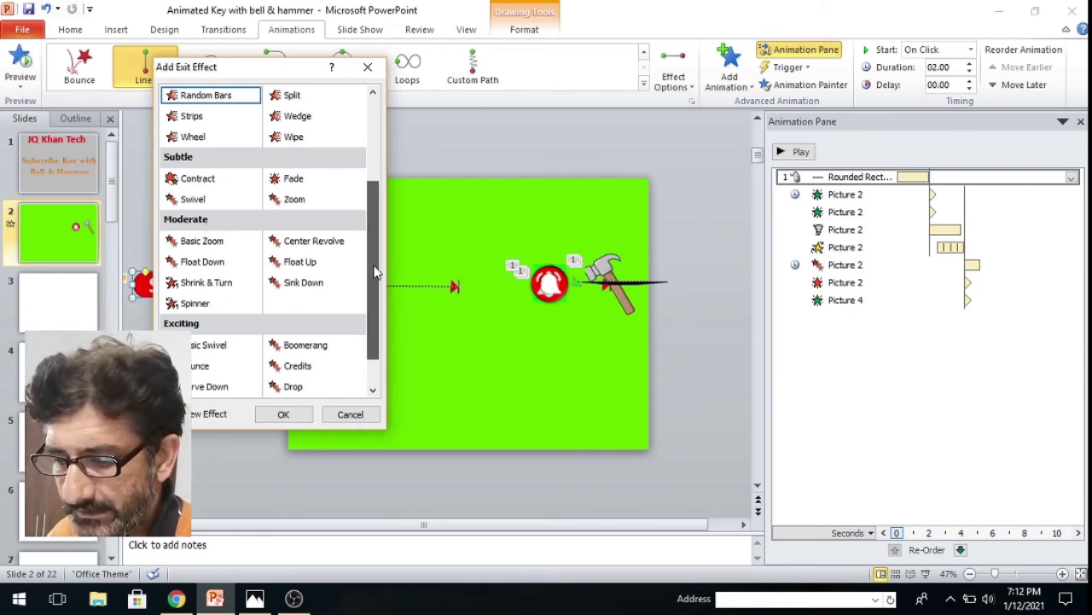
{"action": "left_click_drag", "start_coordinate": [377, 261], "coordinate": [370, 288]}
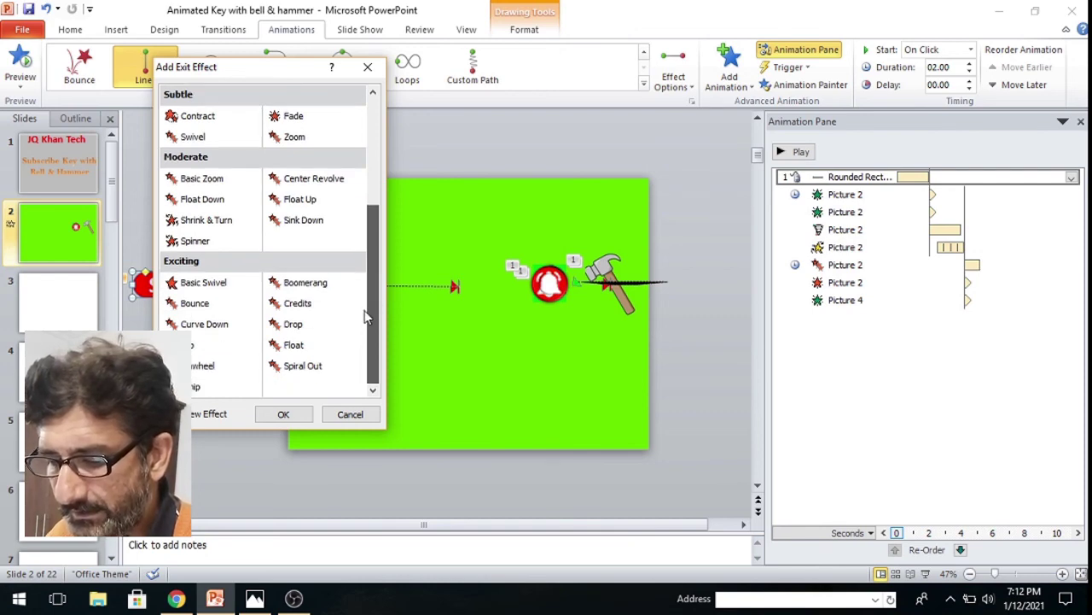
{"action": "left_click_drag", "start_coordinate": [366, 316], "coordinate": [380, 217]}
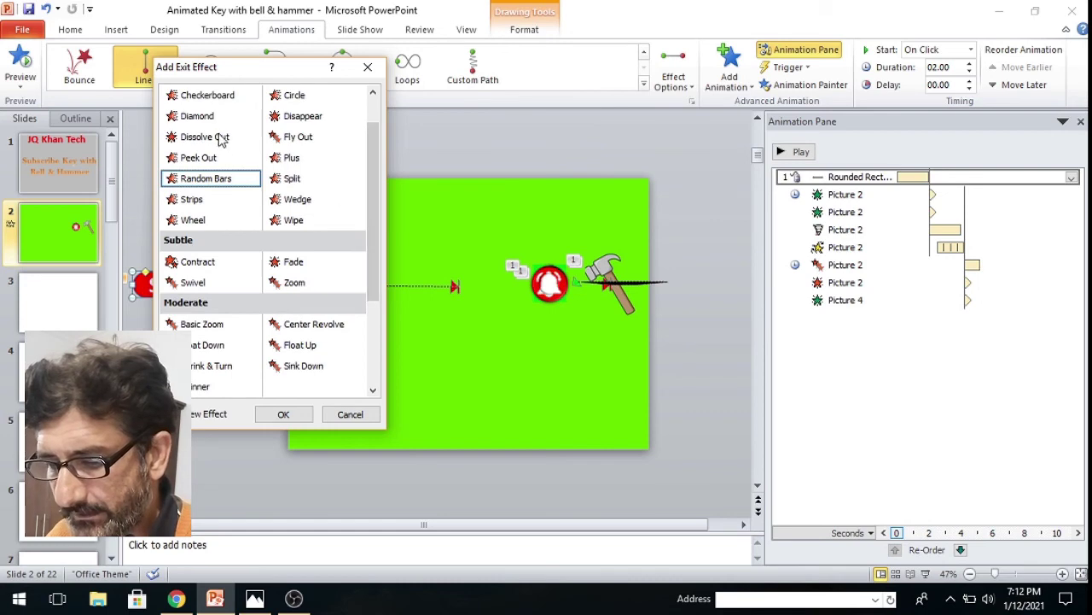
{"action": "left_click", "coordinate": [219, 138]}
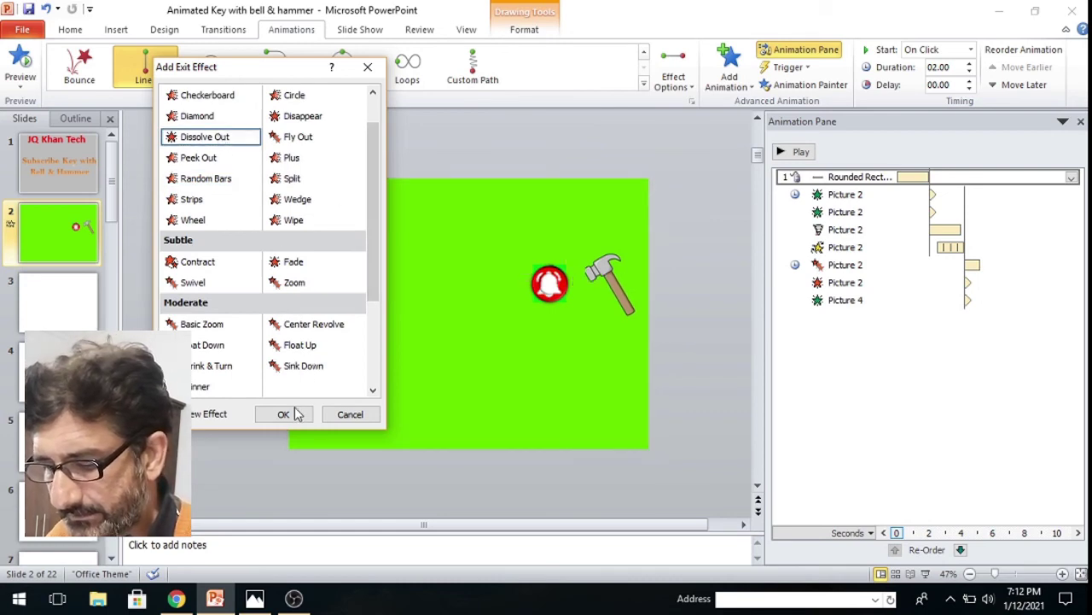
{"action": "left_click", "coordinate": [285, 414]}
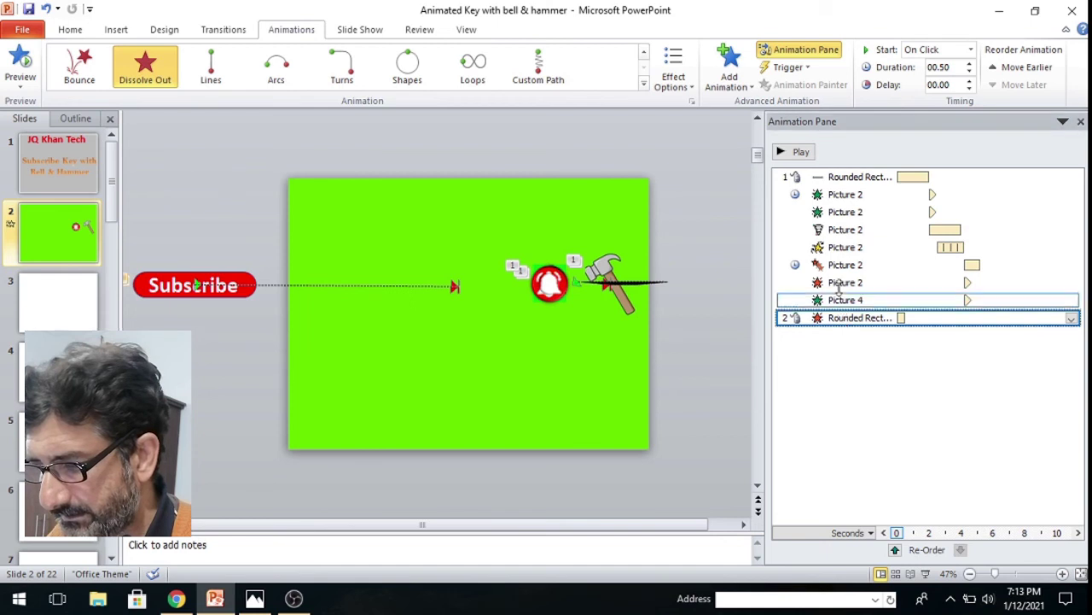
{"action": "left_click", "coordinate": [971, 50]}
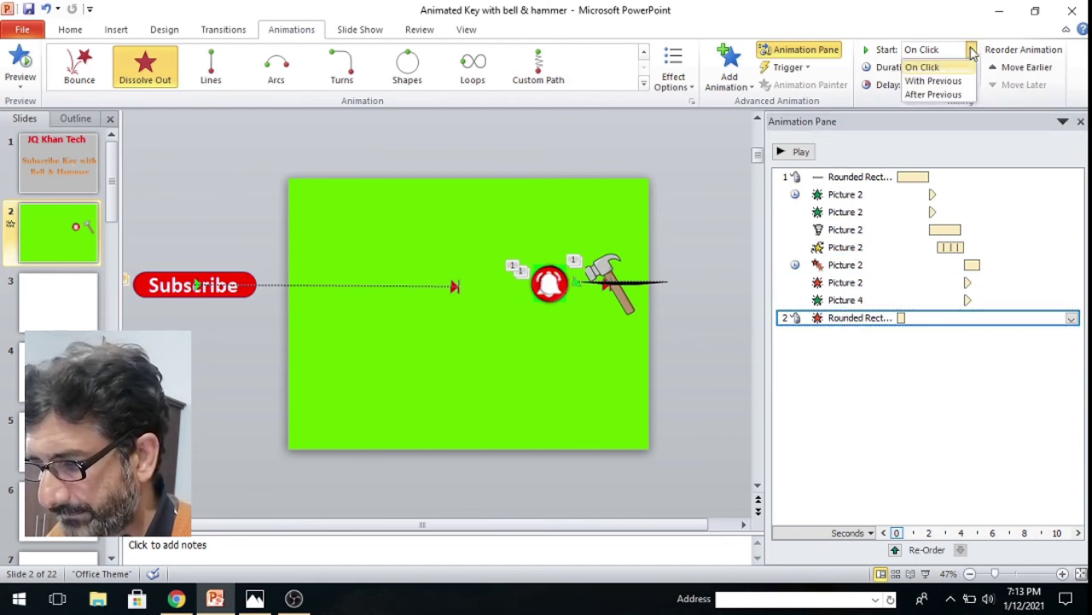
{"action": "left_click", "coordinate": [958, 80]}
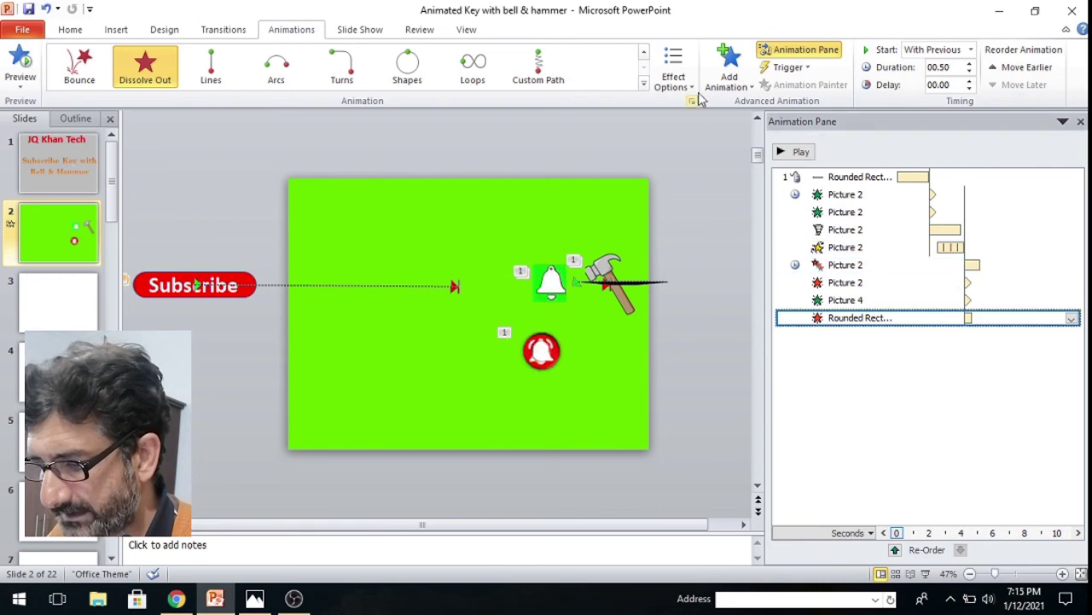
Add a Fly Out exit effect to the red bell
{"action": "left_click", "coordinate": [540, 350]}
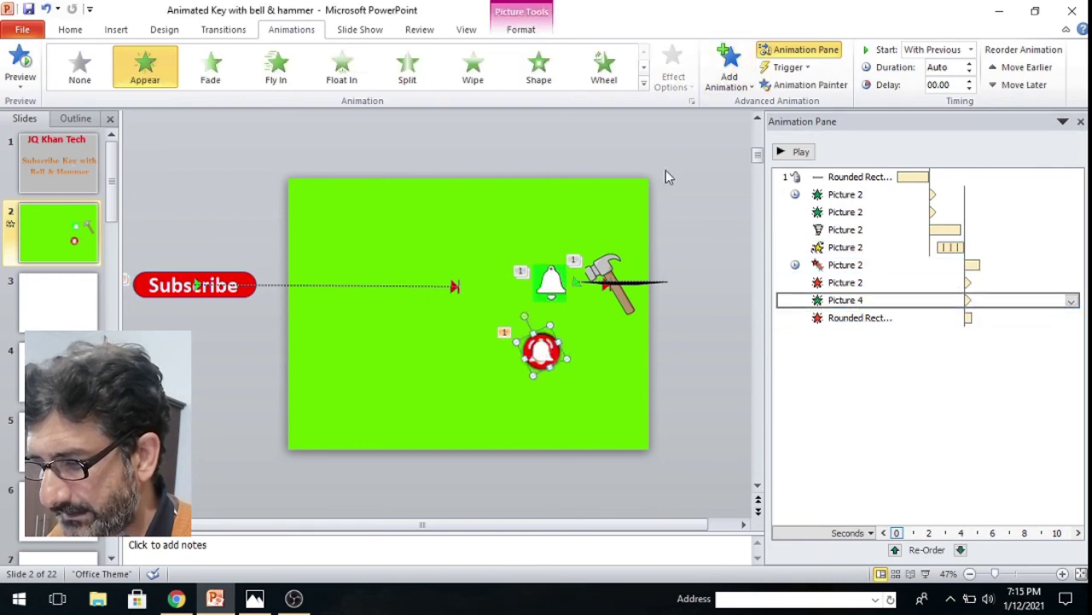
{"action": "left_click", "coordinate": [733, 81]}
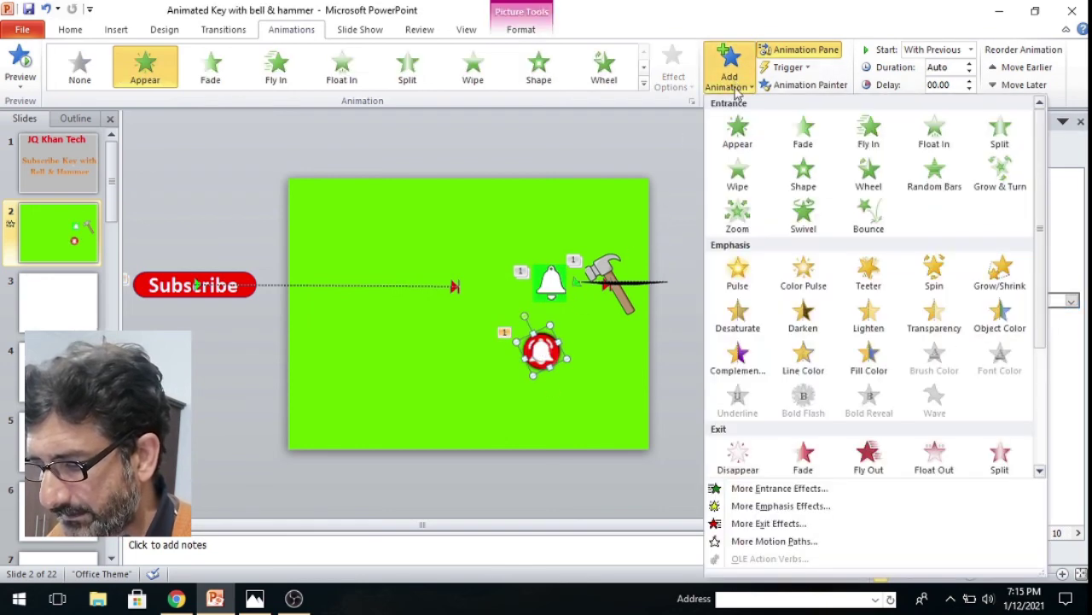
{"action": "left_click", "coordinate": [769, 524]}
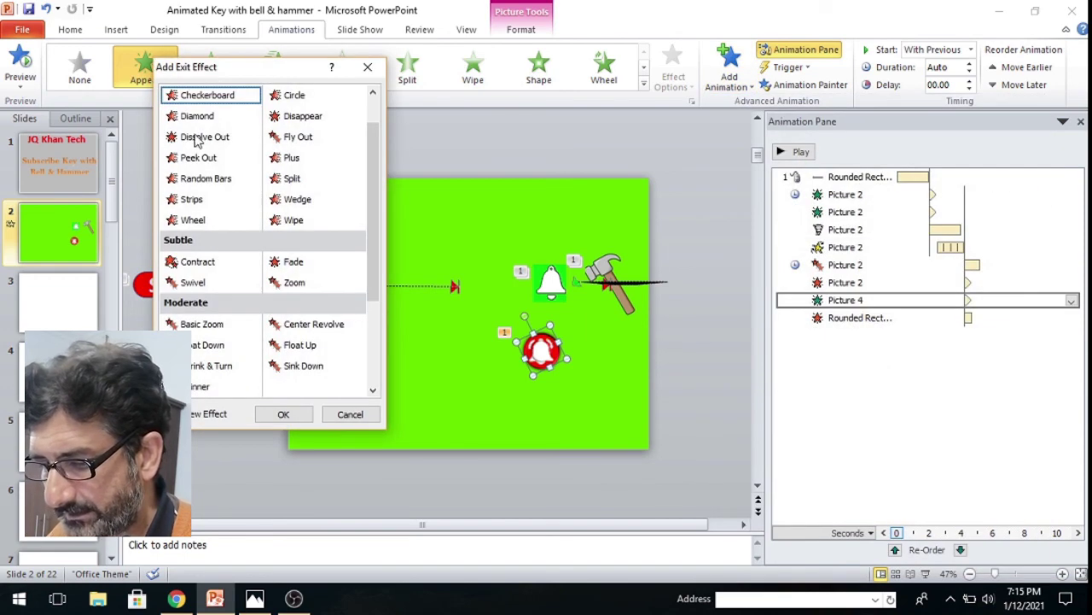
{"action": "left_click", "coordinate": [196, 138]}
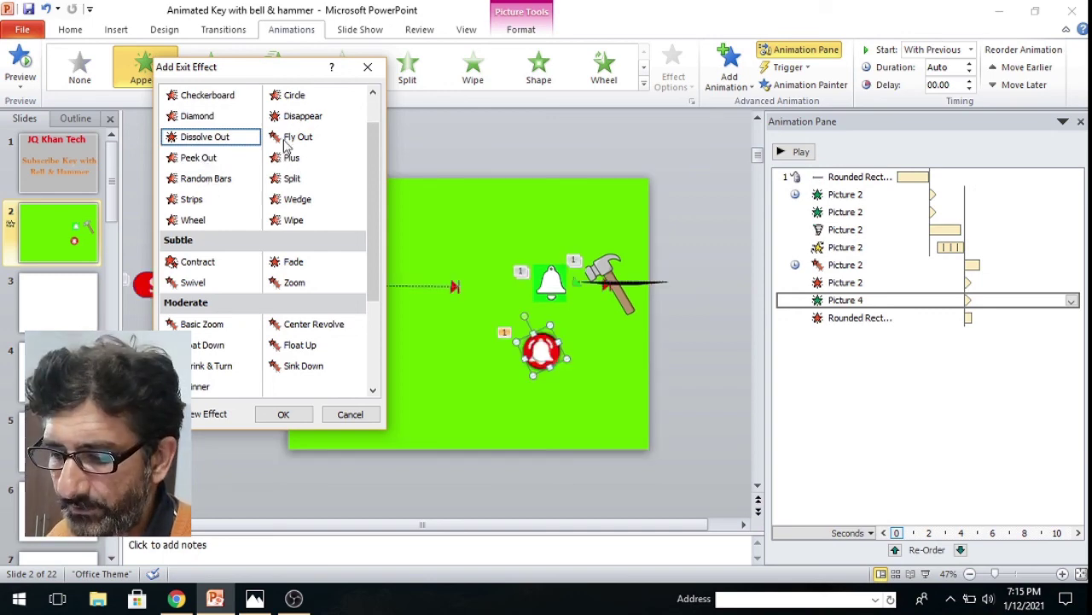
{"action": "left_click", "coordinate": [292, 139]}
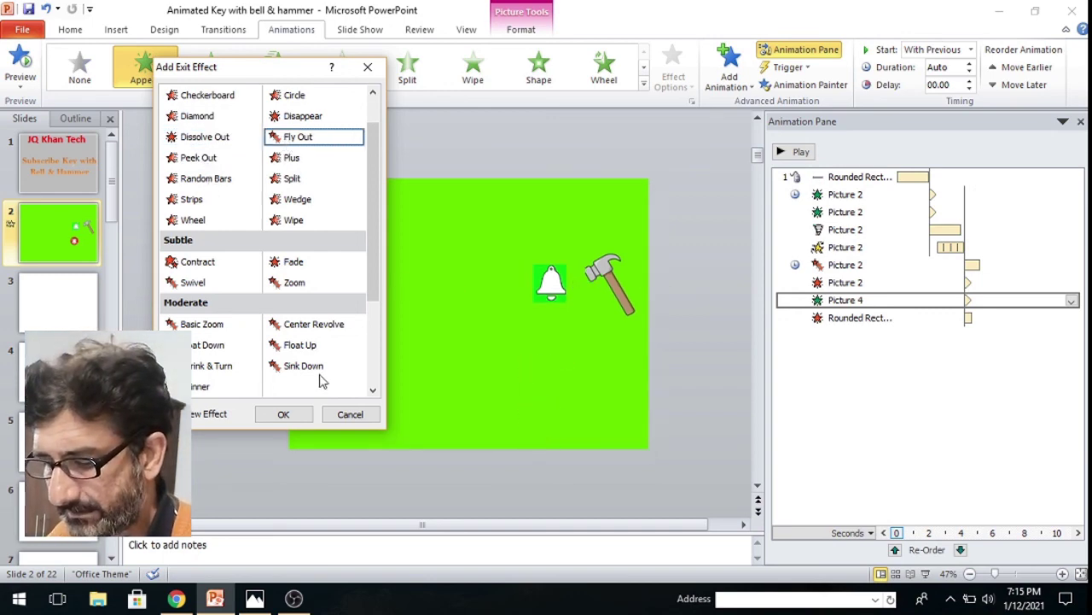
{"action": "left_click", "coordinate": [284, 413]}
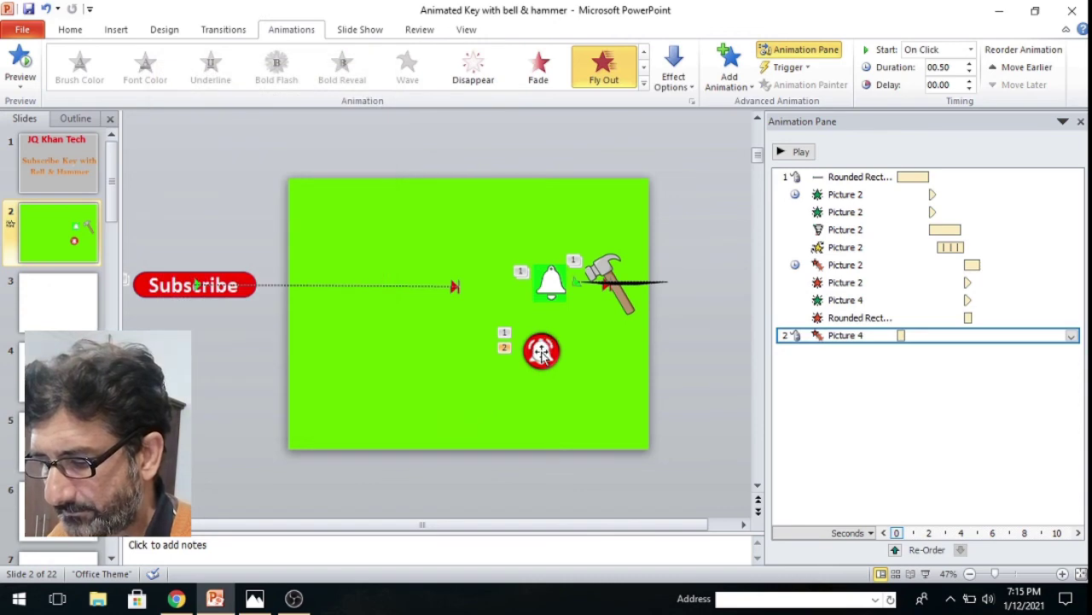
Reposition the red bell over the white bell and set its Fly Out to start With Previous
{"action": "left_click_drag", "start_coordinate": [542, 354], "coordinate": [550, 279]}
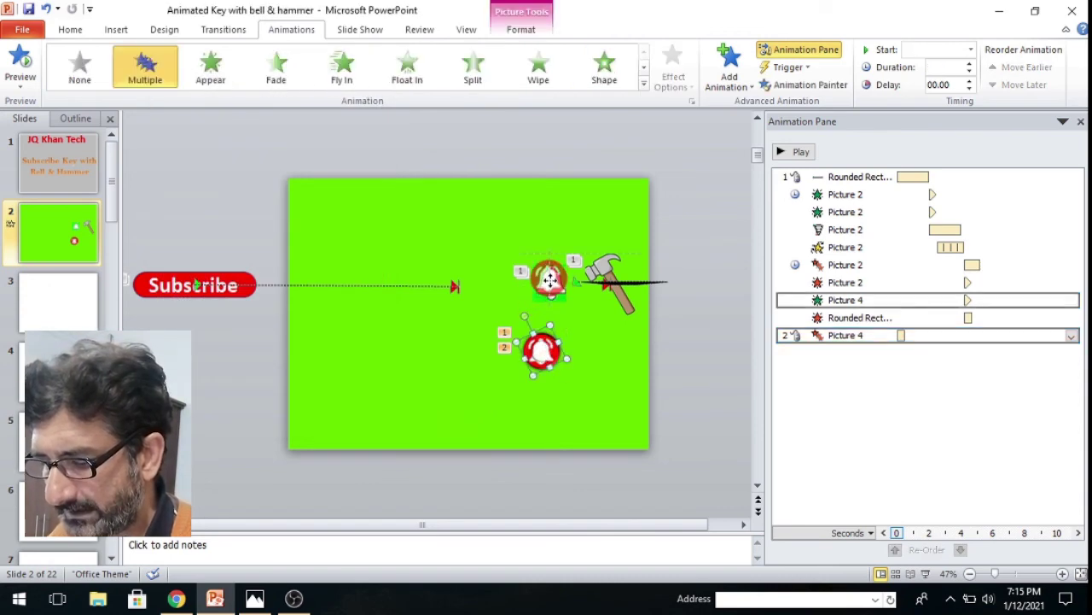
{"action": "left_click_drag", "start_coordinate": [549, 279], "coordinate": [551, 286]}
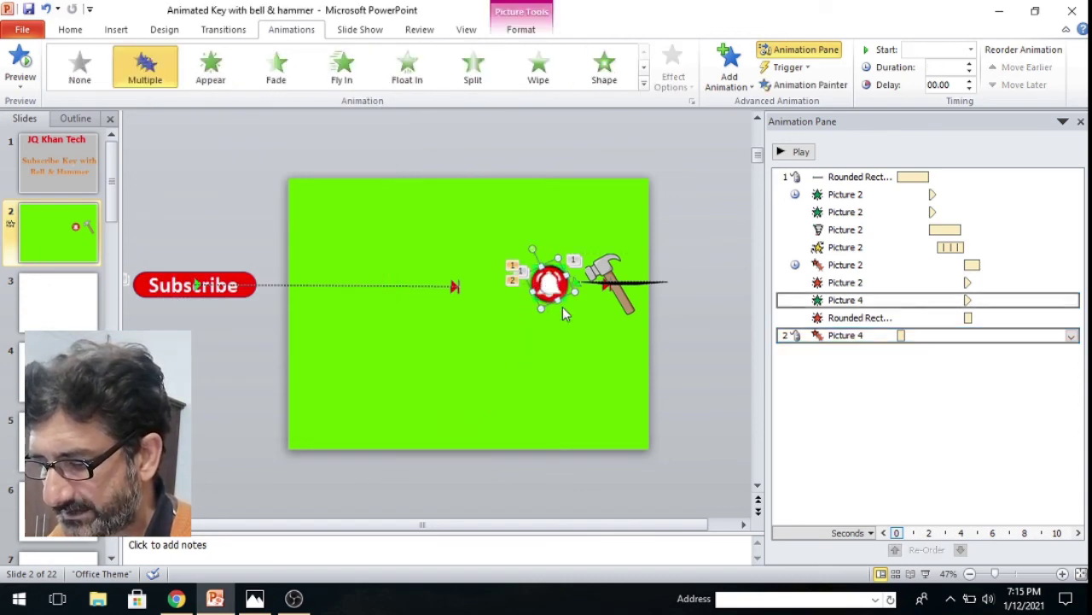
{"action": "left_click", "coordinate": [676, 386]}
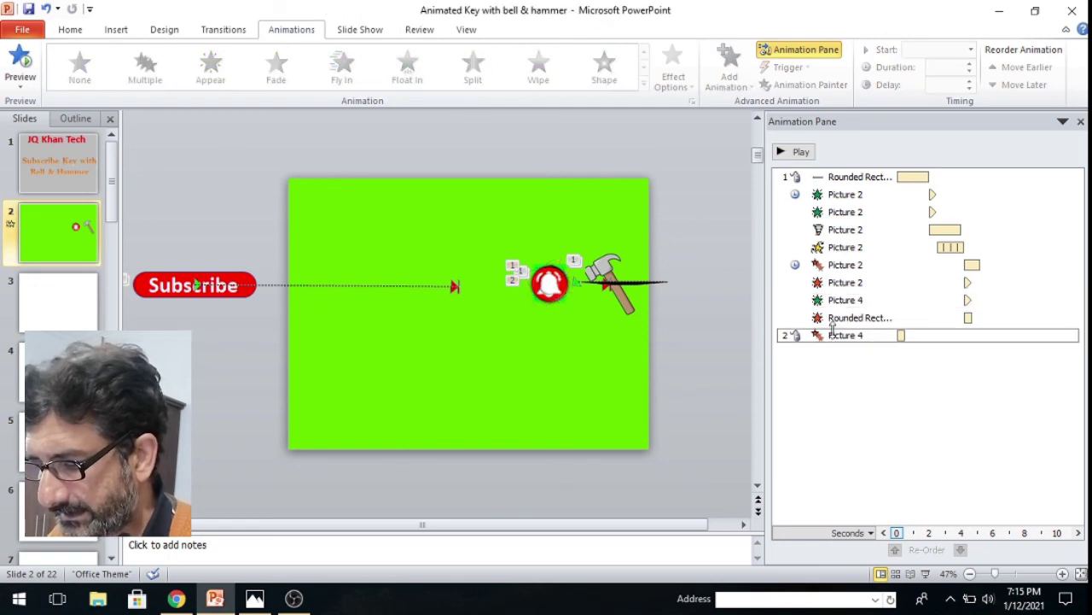
{"action": "left_click", "coordinate": [835, 335]}
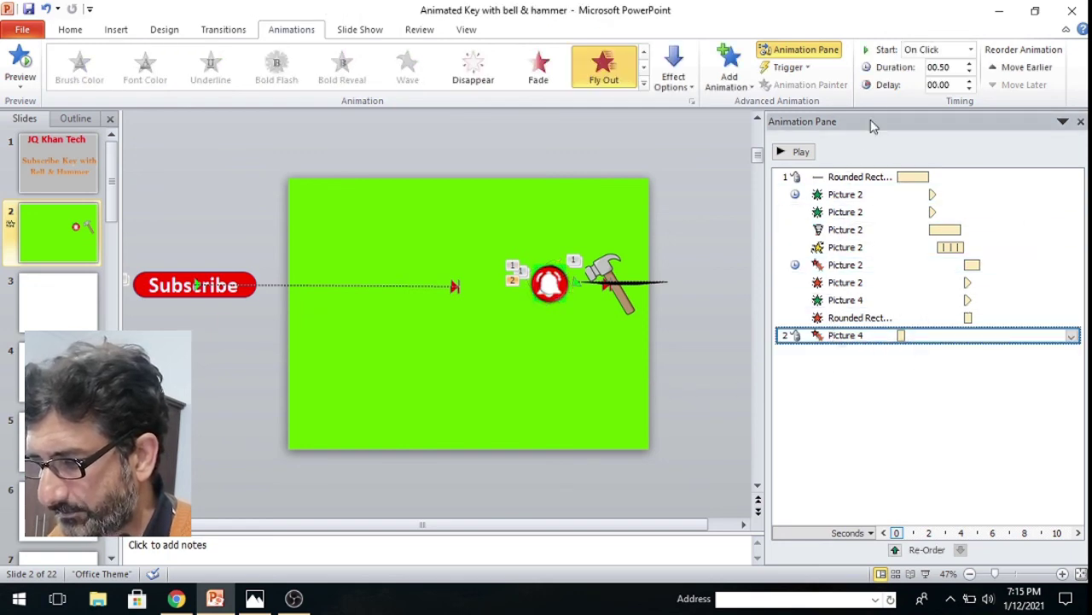
{"action": "left_click", "coordinate": [970, 49]}
{"action": "left_click", "coordinate": [934, 80]}
{"action": "left_click", "coordinate": [742, 179]}
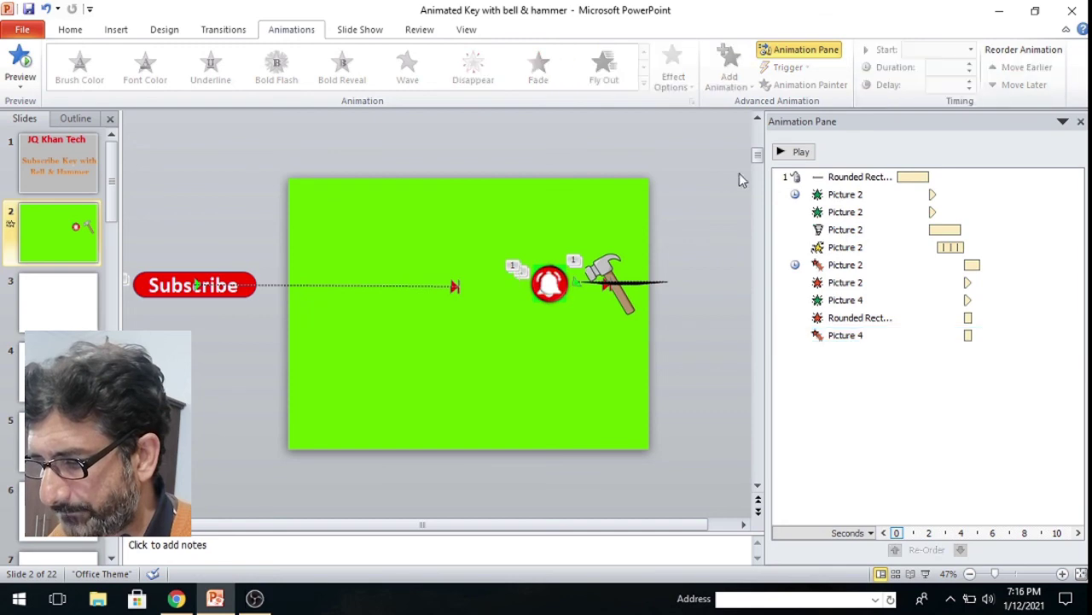
{"action": "left_click", "coordinate": [781, 151]}
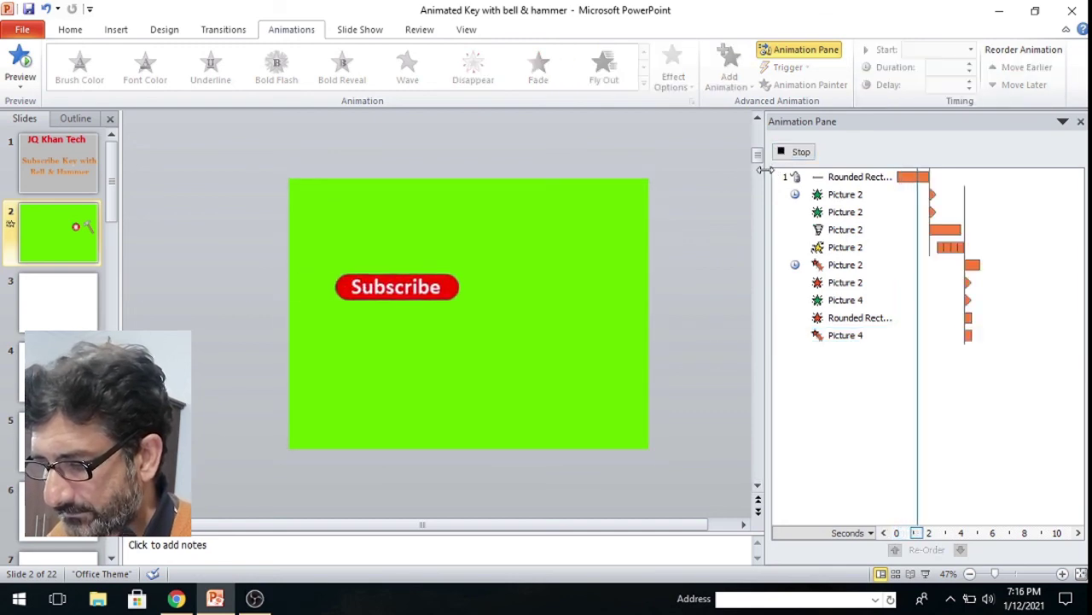